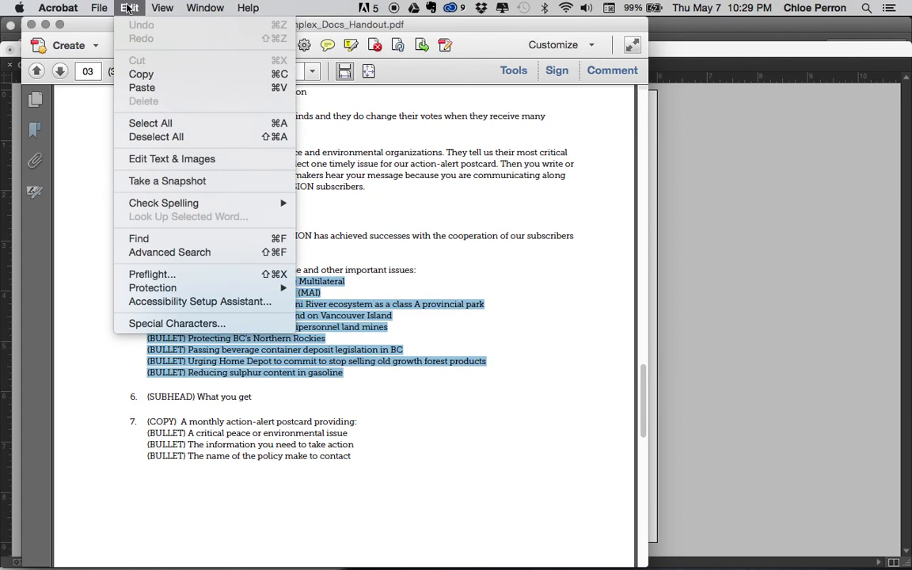
- Copy the selected bullet lines from the PDF and paste them into a new InDesign text frame about 3.5 × 2.9 in on the right-hand page
{"action": "left_click", "coordinate": [128, 74]}
{"action": "key", "text": "super+Tab"}
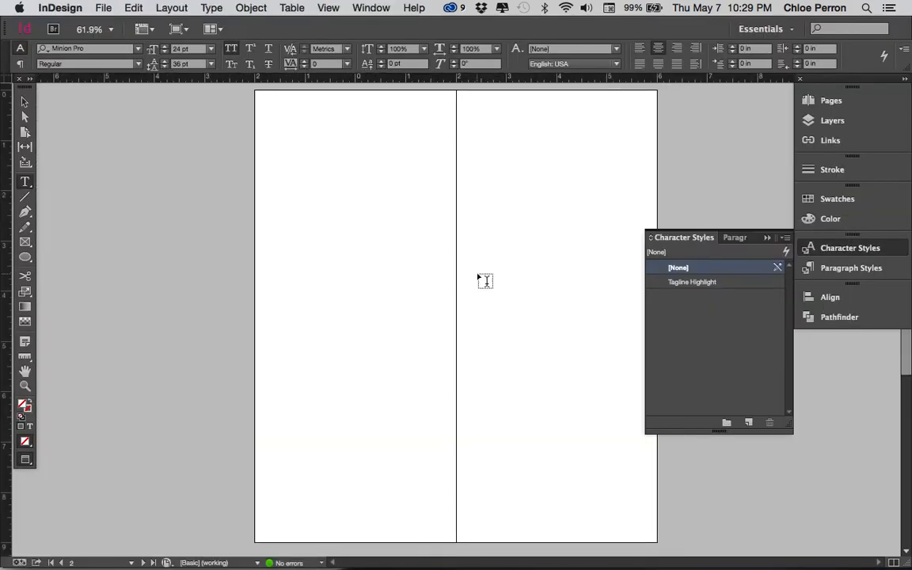
{"action": "left_click_drag", "start_coordinate": [467, 328], "coordinate": [641, 475]}
{"action": "left_click", "coordinate": [107, 8]}
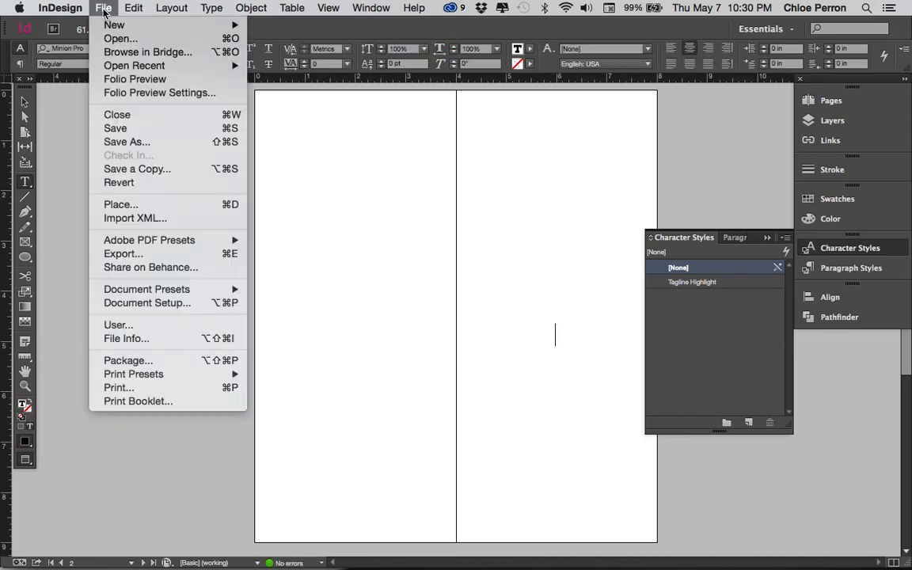
{"action": "mouse_move", "coordinate": [131, 9]}
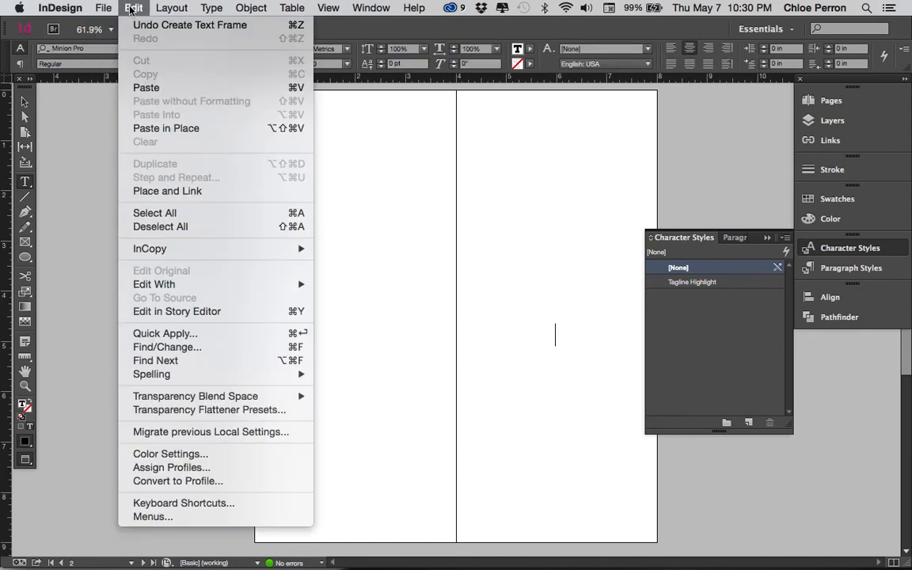
{"action": "left_click", "coordinate": [150, 87]}
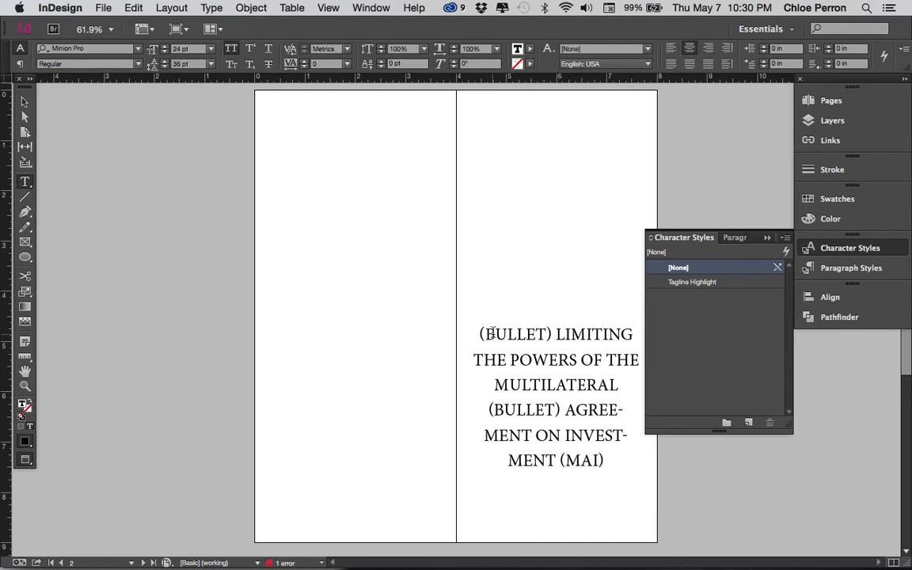
- Select all of the pasted text and apply the Tagline paragraph style to it, clearing overrides
{"action": "left_click", "coordinate": [500, 330]}
{"action": "left_click_drag", "start_coordinate": [481, 333], "coordinate": [607, 466]}
{"action": "left_click", "coordinate": [609, 357]}
{"action": "key", "text": "super+a"}
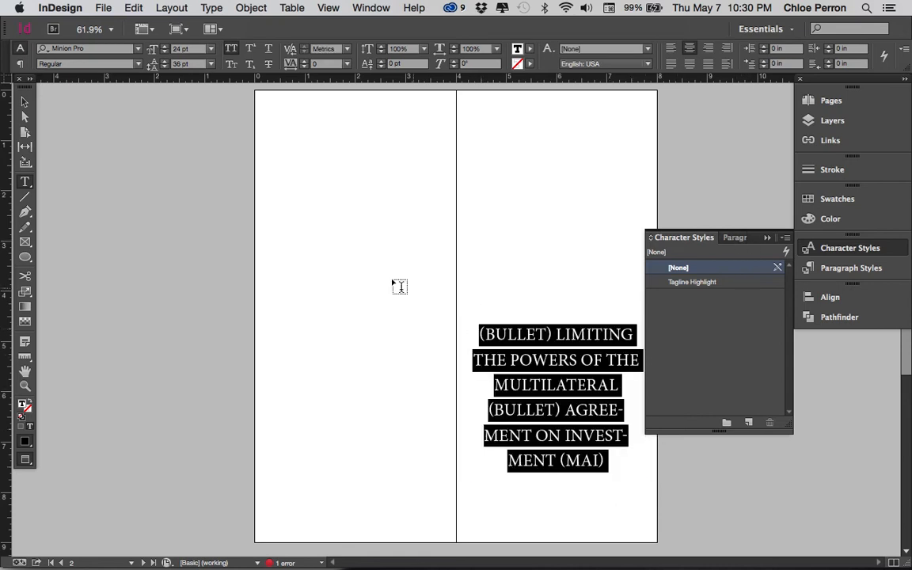
{"action": "left_click", "coordinate": [133, 7]}
{"action": "mouse_move", "coordinate": [104, 8]}
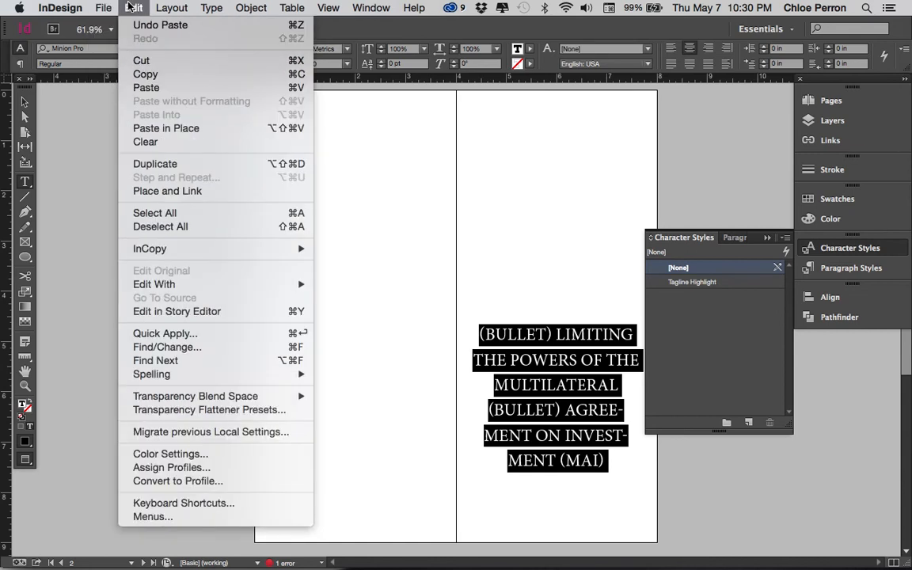
{"action": "left_click", "coordinate": [165, 214]}
{"action": "left_click", "coordinate": [136, 7]}
{"action": "left_click", "coordinate": [738, 239]}
{"action": "left_click", "coordinate": [736, 240]}
{"action": "left_click", "coordinate": [712, 287]}
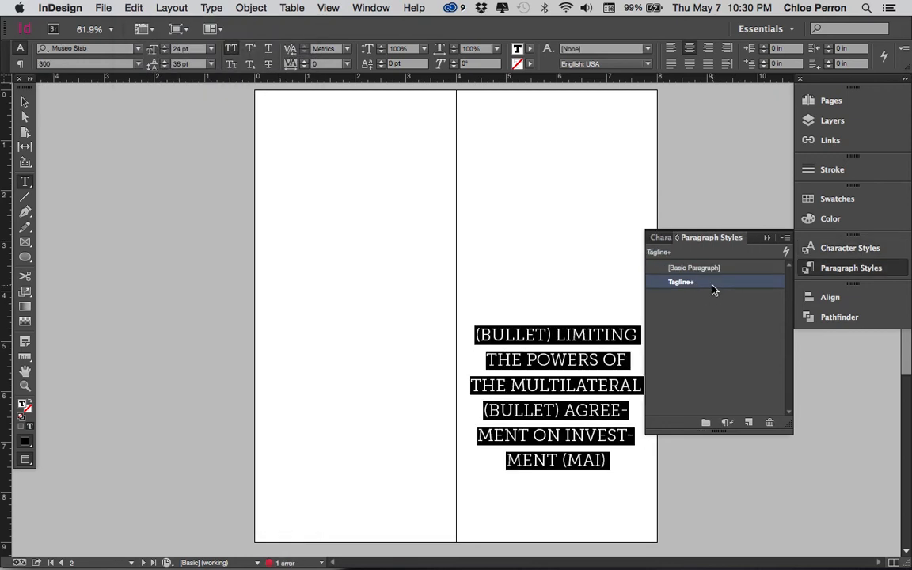
{"action": "right_click", "coordinate": [711, 286]}
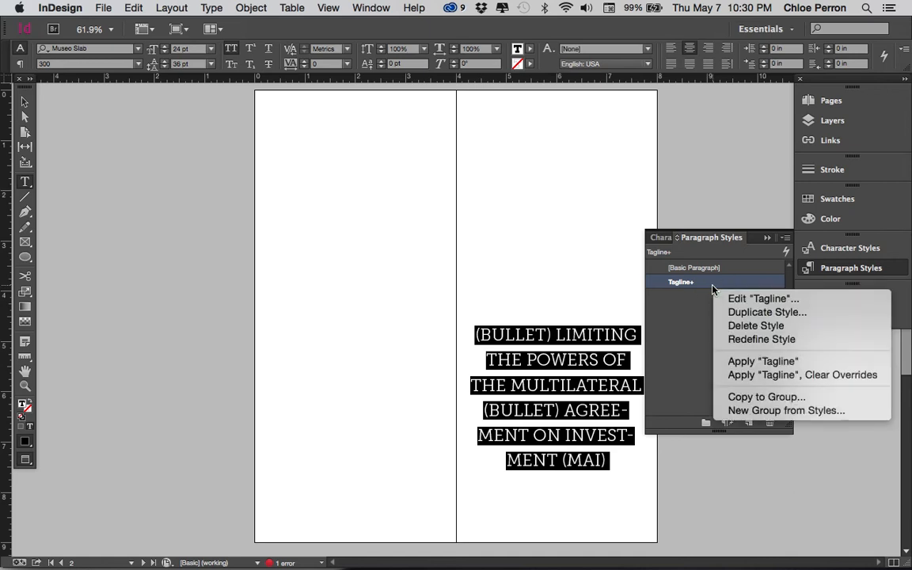
{"action": "left_click", "coordinate": [744, 375]}
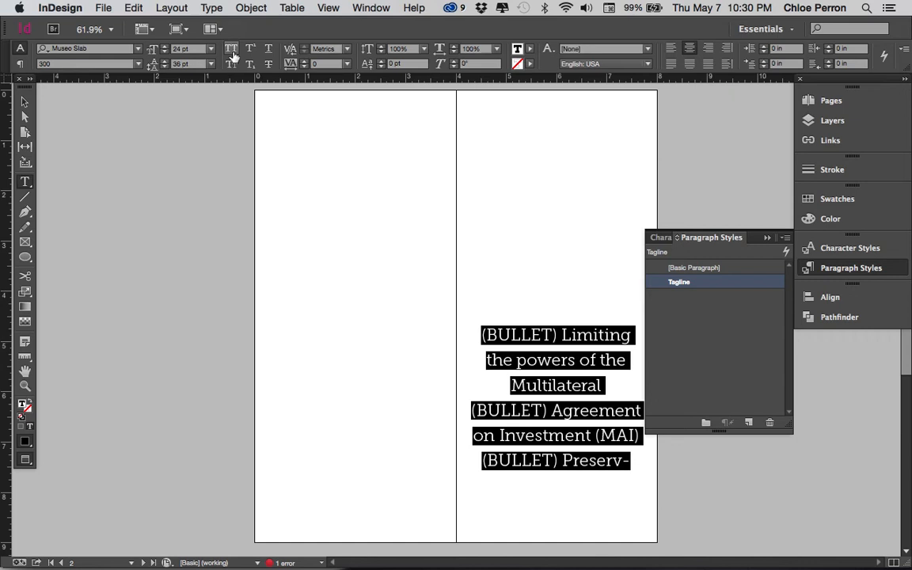
- Set the selected list text to a 12 pt font size with 16 pt leading
{"action": "left_click", "coordinate": [163, 49]}
{"action": "type", "text": "12"}
{"action": "key", "text": "Return"}
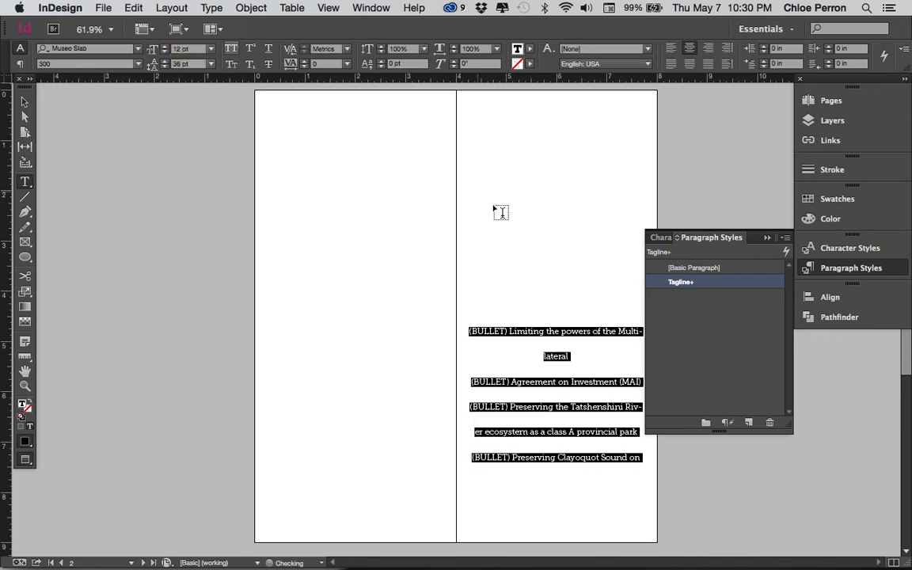
{"action": "left_click", "coordinate": [193, 65]}
{"action": "type", "text": "12"}
{"action": "key", "text": "Return"}
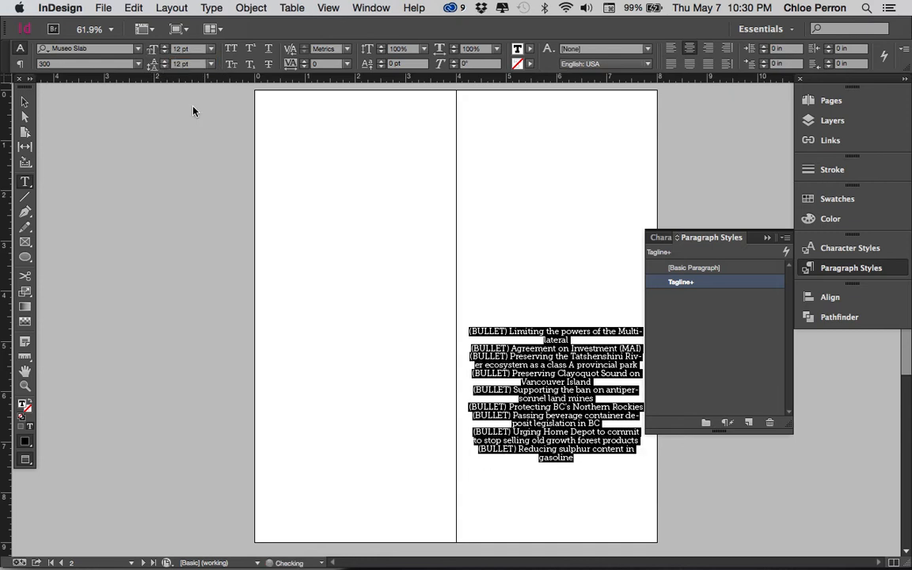
{"action": "left_click", "coordinate": [163, 62]}
{"action": "left_click", "coordinate": [164, 61]}
{"action": "left_click", "coordinate": [164, 62]}
{"action": "left_click", "coordinate": [165, 62]}
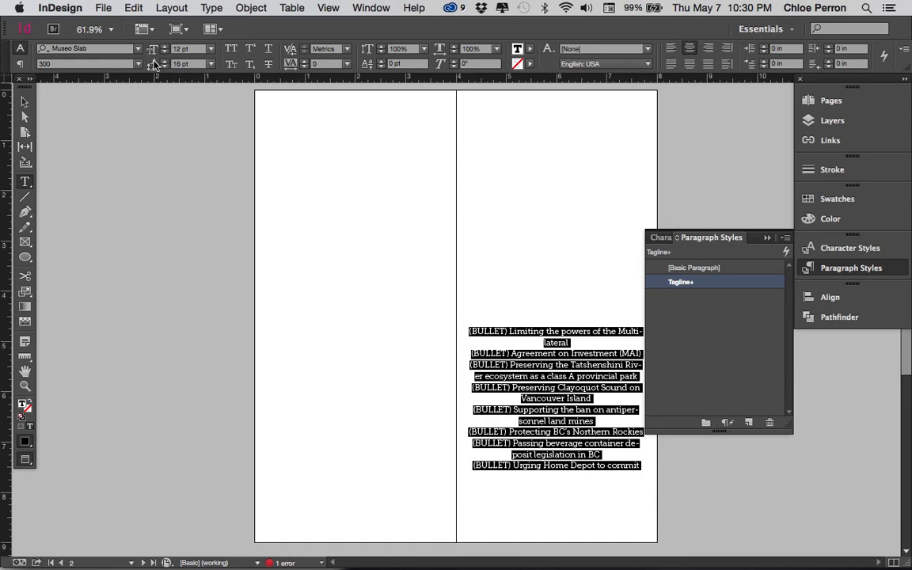
- Left-align the paragraphs of the selected list text
{"action": "left_click", "coordinate": [20, 64]}
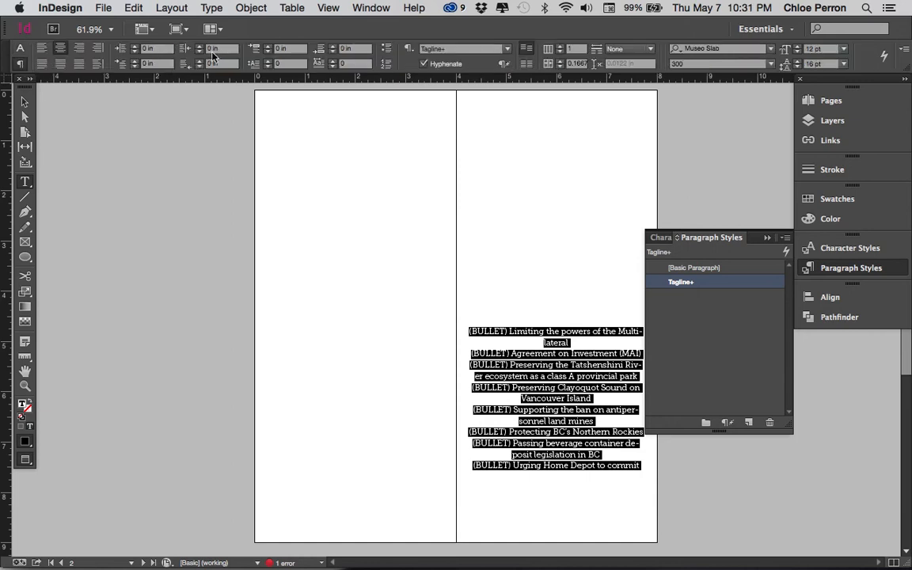
{"action": "left_click", "coordinate": [41, 49]}
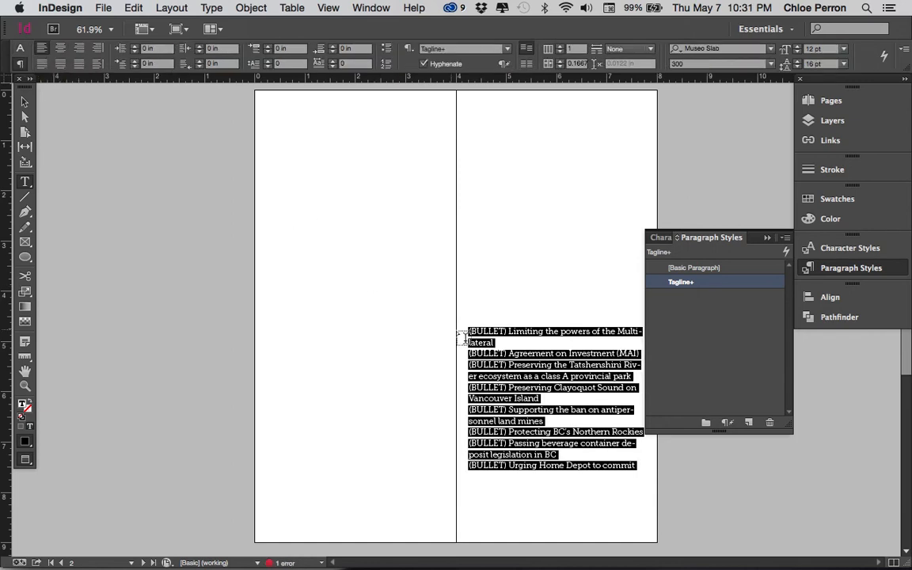
{"action": "left_click", "coordinate": [516, 337]}
- Move the text frame up the page and extend its bottom edge to a height of about 4.6 in
{"action": "scroll", "coordinate": [537, 411], "scroll_direction": "down", "scroll_amount": 1}
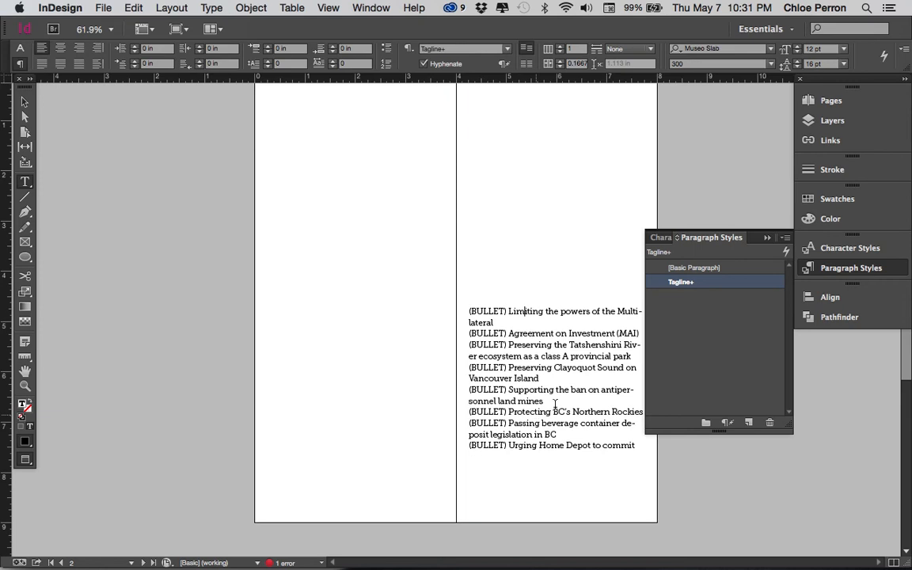
{"action": "left_click", "coordinate": [831, 270]}
{"action": "left_click", "coordinate": [516, 346]}
{"action": "left_click_drag", "start_coordinate": [517, 349], "coordinate": [549, 320]}
{"action": "left_click", "coordinate": [25, 101]}
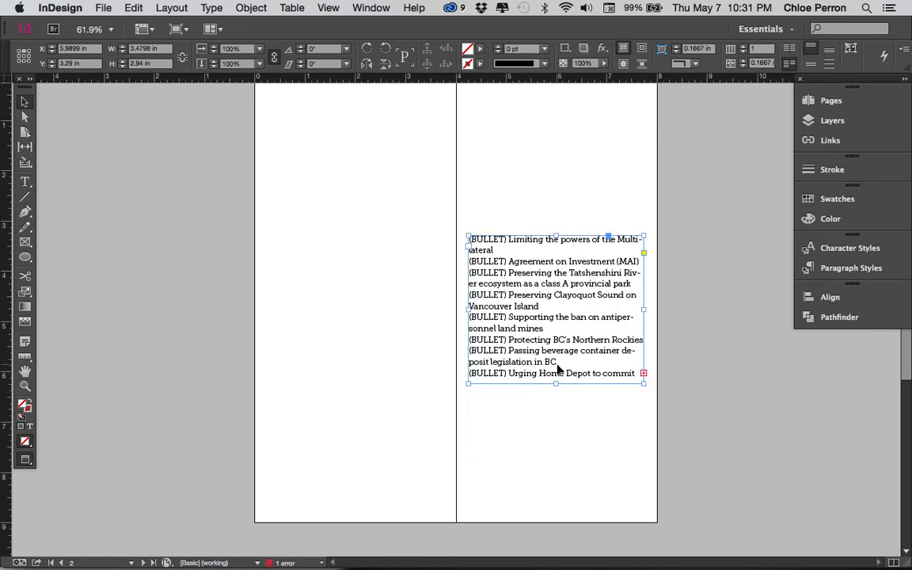
{"action": "left_click_drag", "start_coordinate": [557, 382], "coordinate": [557, 466]}
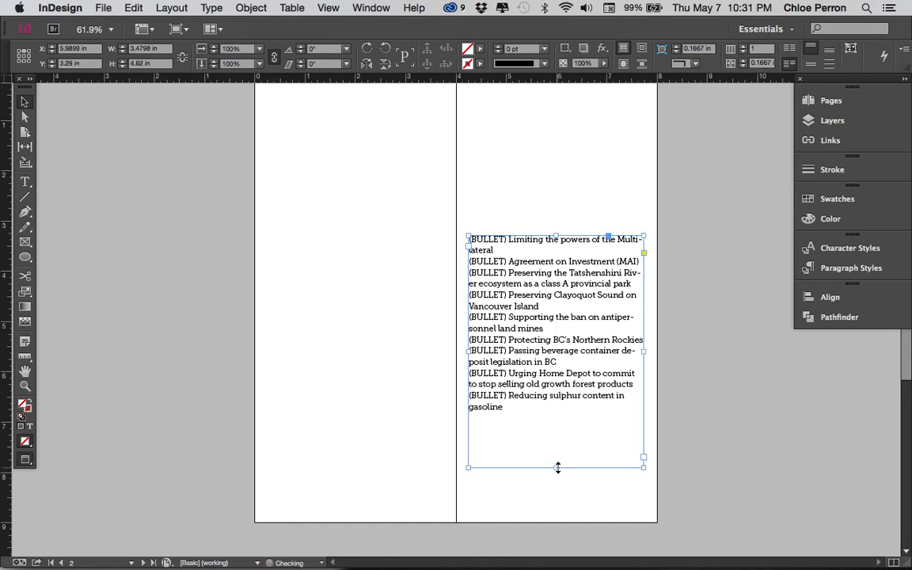
- Delete the "(BULLET)" marker in front of "Limiting the powers of the Multilateral"
{"action": "double_click", "coordinate": [508, 258]}
{"action": "left_click_drag", "start_coordinate": [508, 239], "coordinate": [446, 237]}
{"action": "key", "text": "BackSpace"}
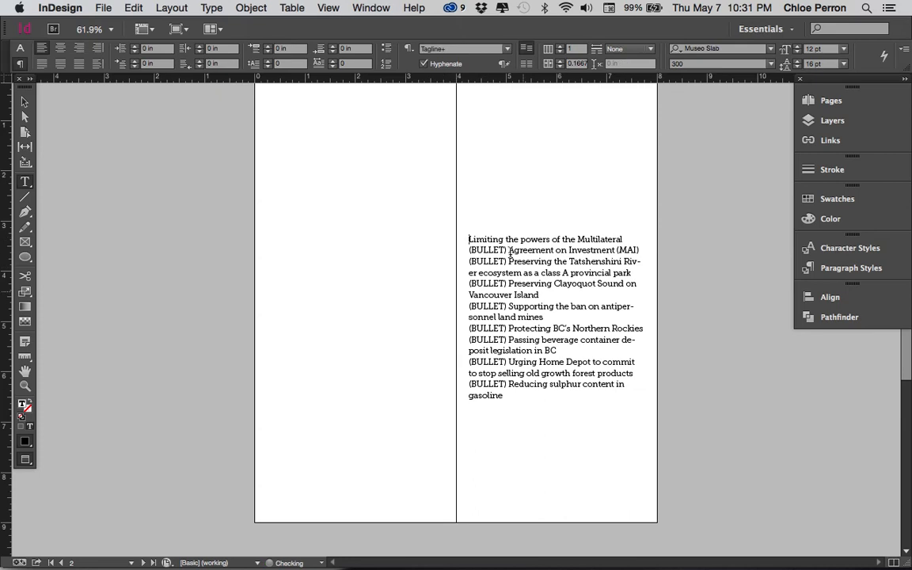
- Copy the "(BULLET) " marker from the "Agreement on Investment" line and enter it as the Find/Change search text, leaving the replacement empty
{"action": "left_click_drag", "start_coordinate": [508, 250], "coordinate": [448, 254]}
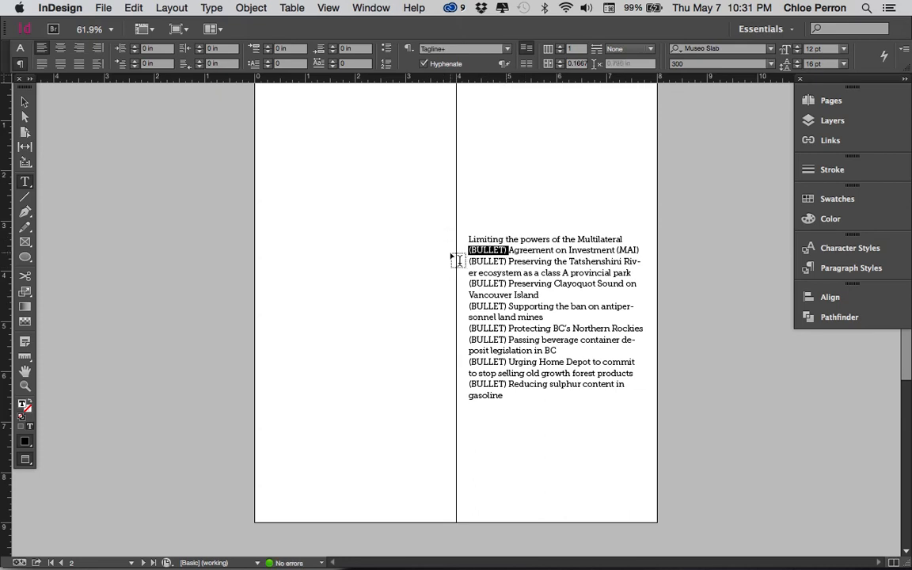
{"action": "left_click", "coordinate": [129, 8]}
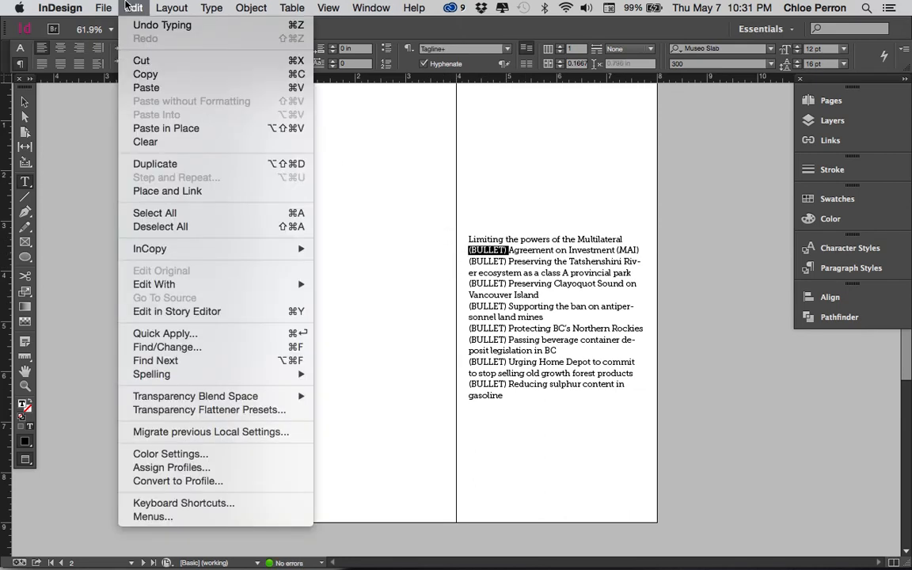
{"action": "left_click", "coordinate": [152, 73]}
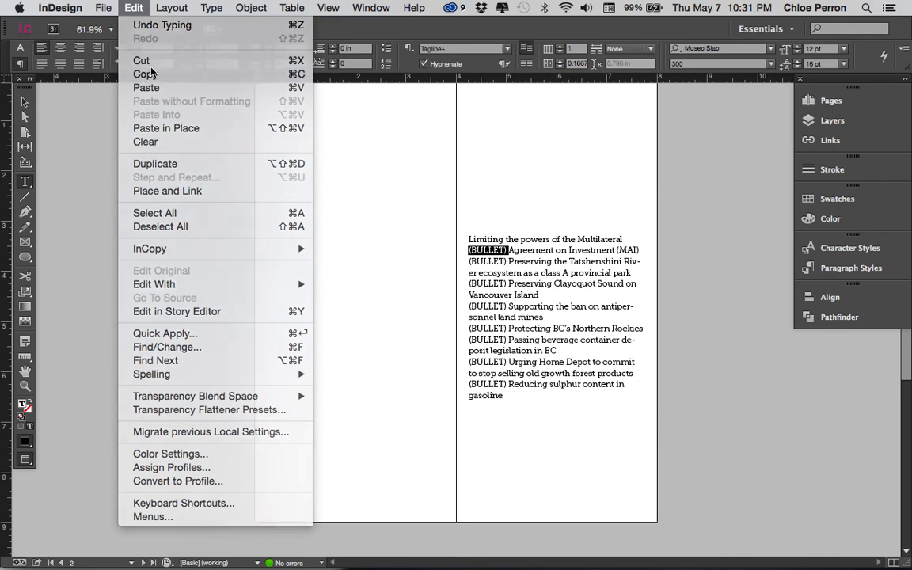
{"action": "left_click", "coordinate": [133, 8]}
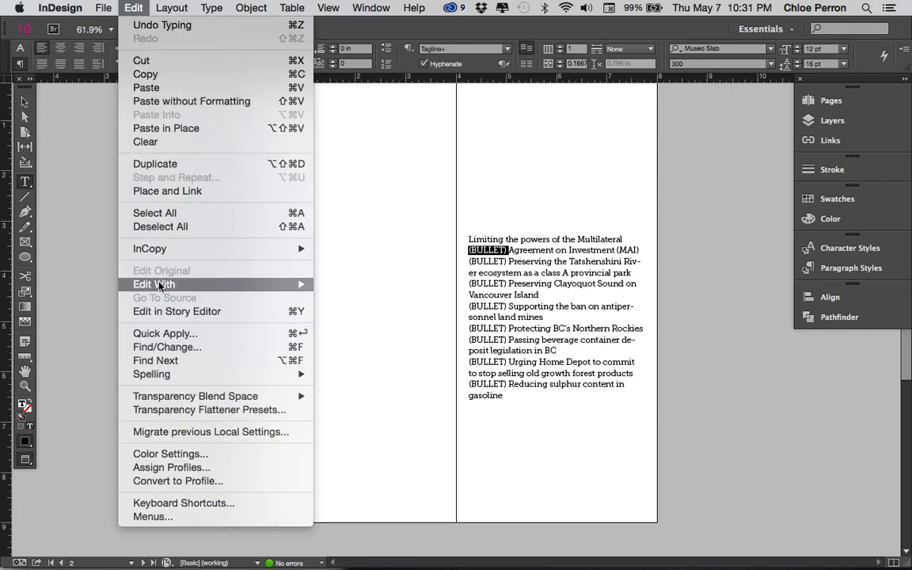
{"action": "mouse_move", "coordinate": [158, 285]}
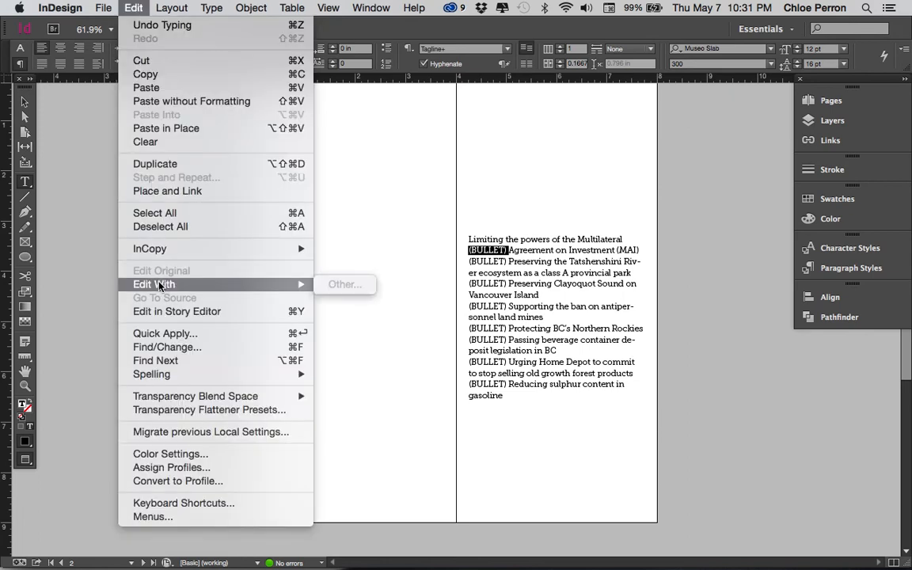
{"action": "left_click", "coordinate": [159, 348]}
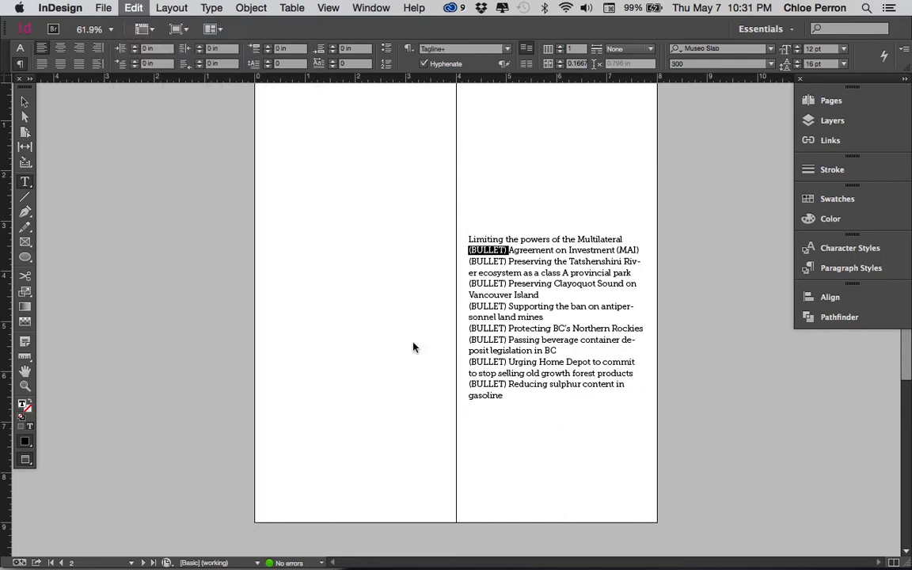
{"action": "left_click_drag", "start_coordinate": [432, 120], "coordinate": [254, 125]}
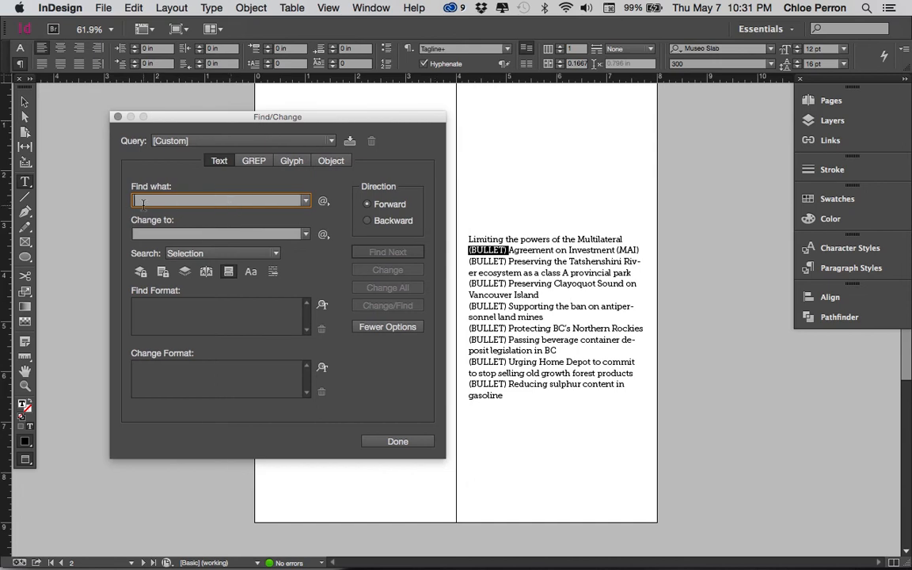
{"action": "left_click", "coordinate": [132, 8]}
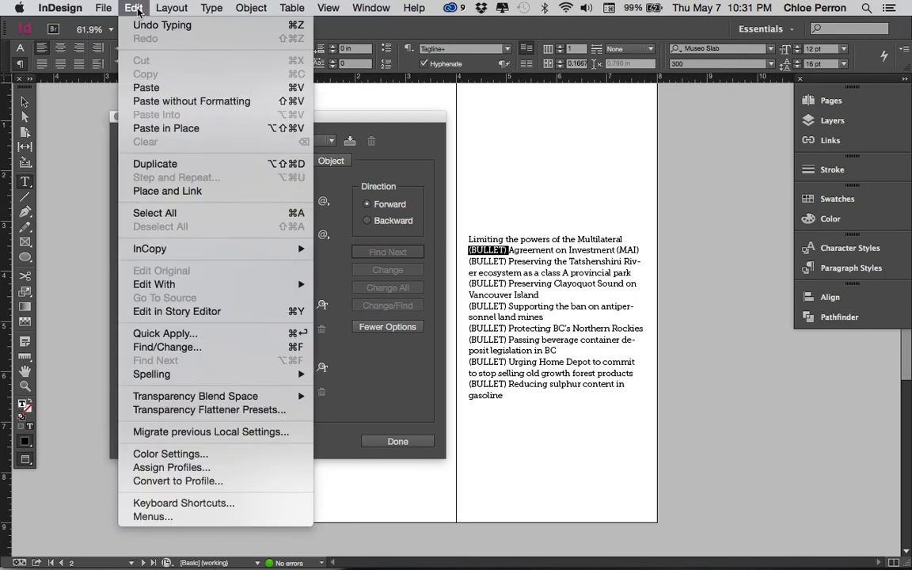
{"action": "left_click", "coordinate": [147, 87]}
{"action": "left_click", "coordinate": [146, 234]}
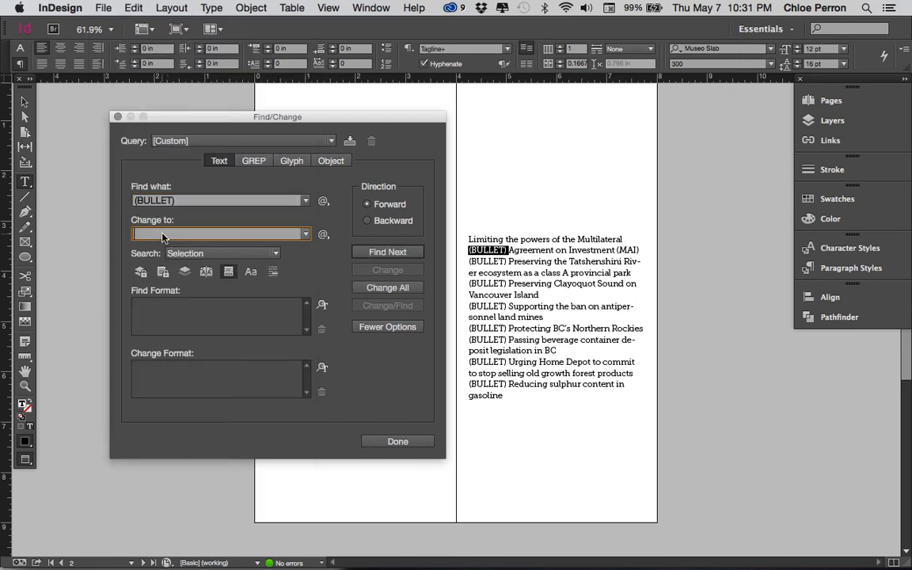
- Replace every "(BULLET)" marker in the story with nothing, and close Find/Change
{"action": "left_click", "coordinate": [387, 252]}
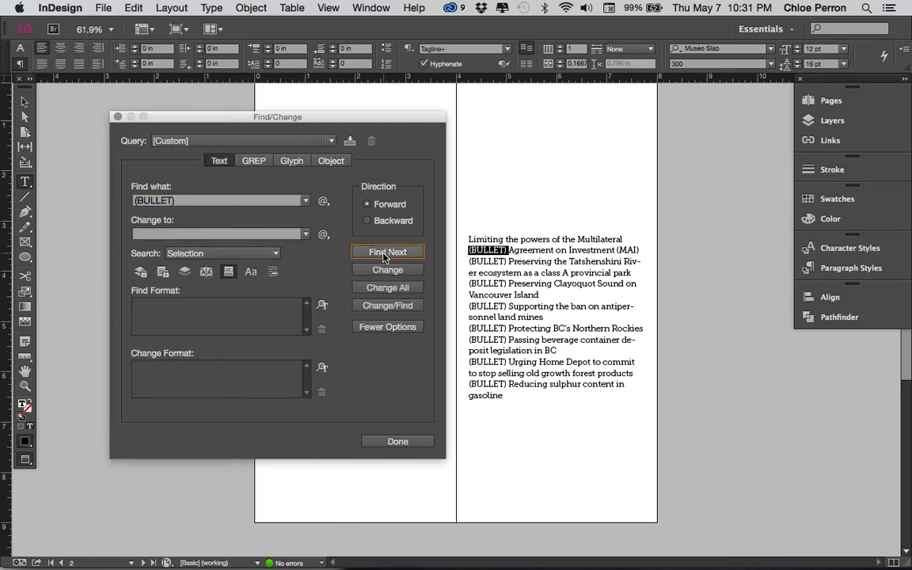
{"action": "left_click", "coordinate": [387, 270]}
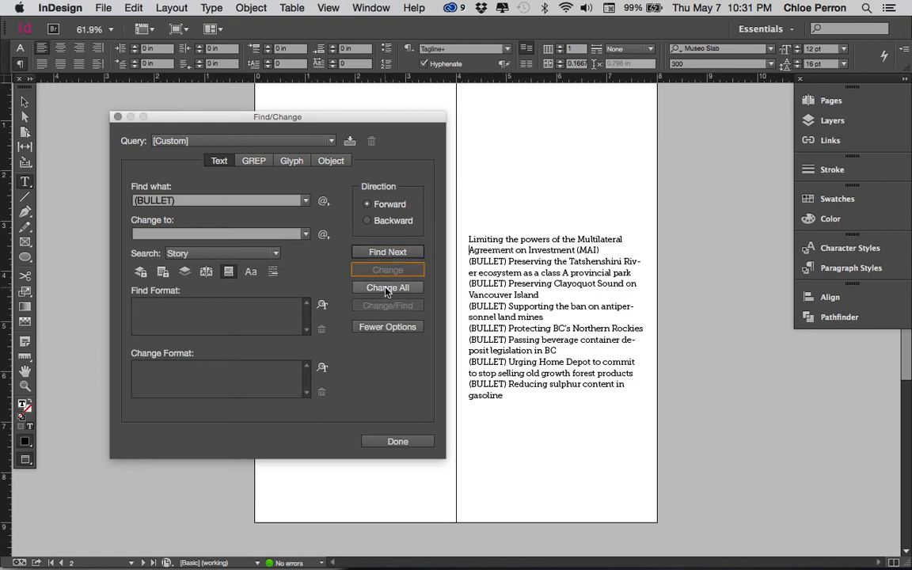
{"action": "left_click", "coordinate": [387, 287]}
{"action": "left_click", "coordinate": [538, 311]}
{"action": "left_click", "coordinate": [387, 251]}
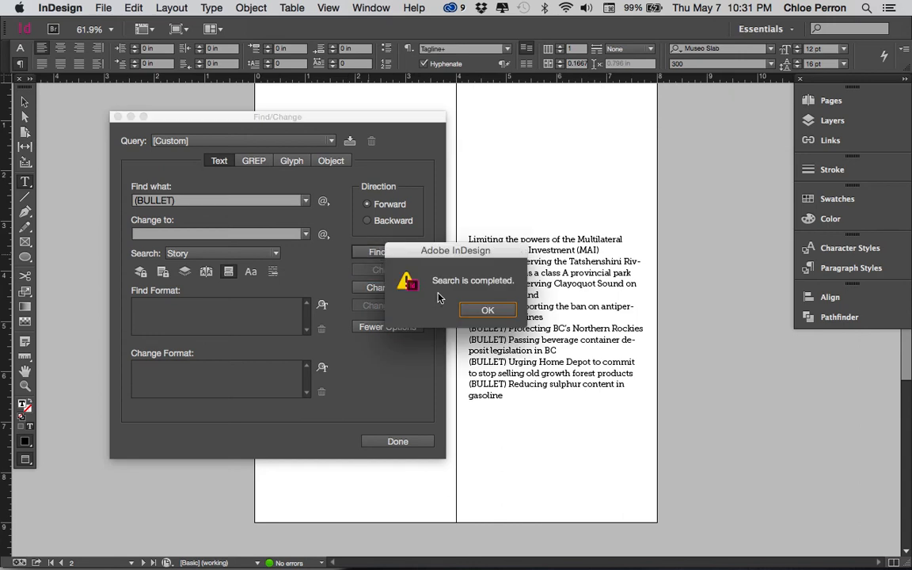
{"action": "left_click", "coordinate": [481, 310]}
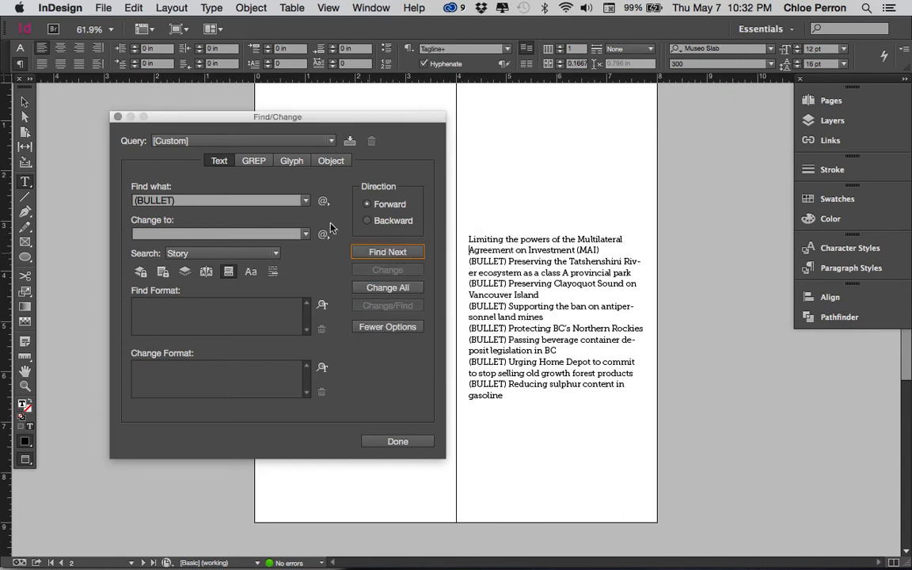
{"action": "left_click", "coordinate": [373, 287]}
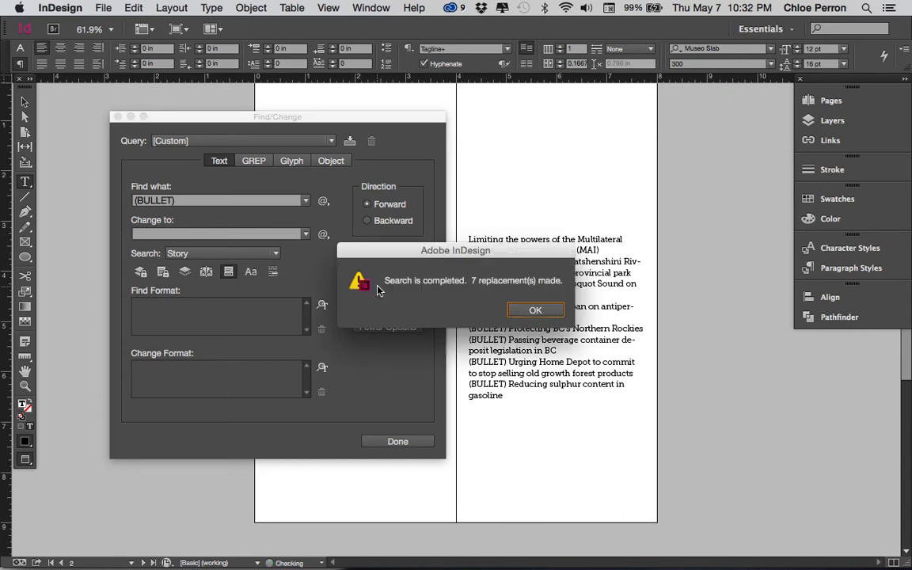
{"action": "left_click", "coordinate": [534, 309]}
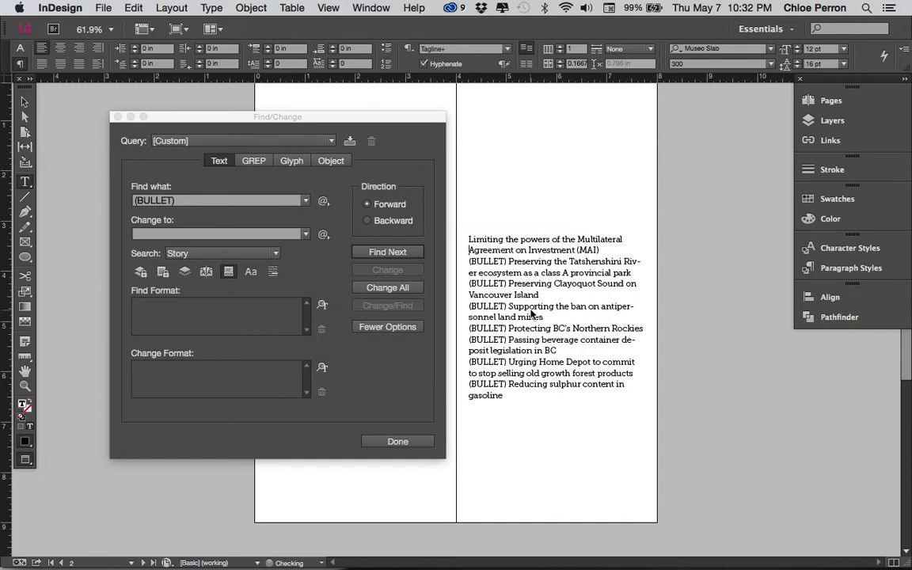
{"action": "left_click", "coordinate": [398, 443]}
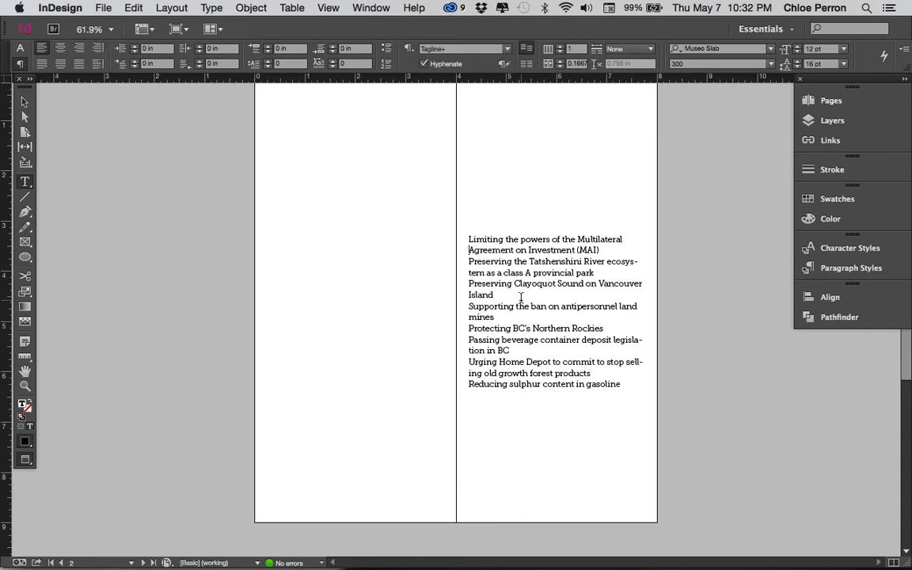
- Show the paragraph styles and turn the "Limiting the powers of the Multilateral" line into a bulleted list item
{"action": "left_click_drag", "start_coordinate": [467, 238], "coordinate": [630, 391]}
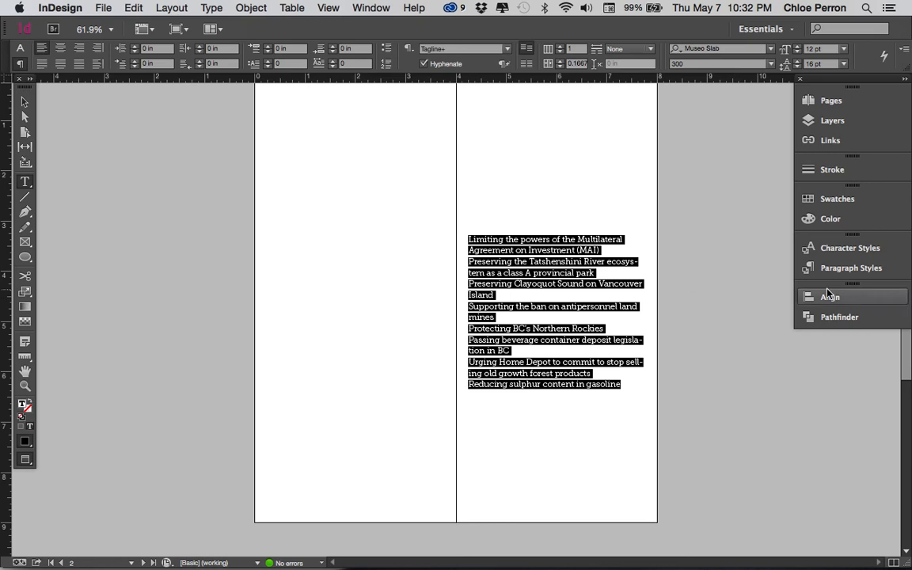
{"action": "left_click", "coordinate": [870, 269]}
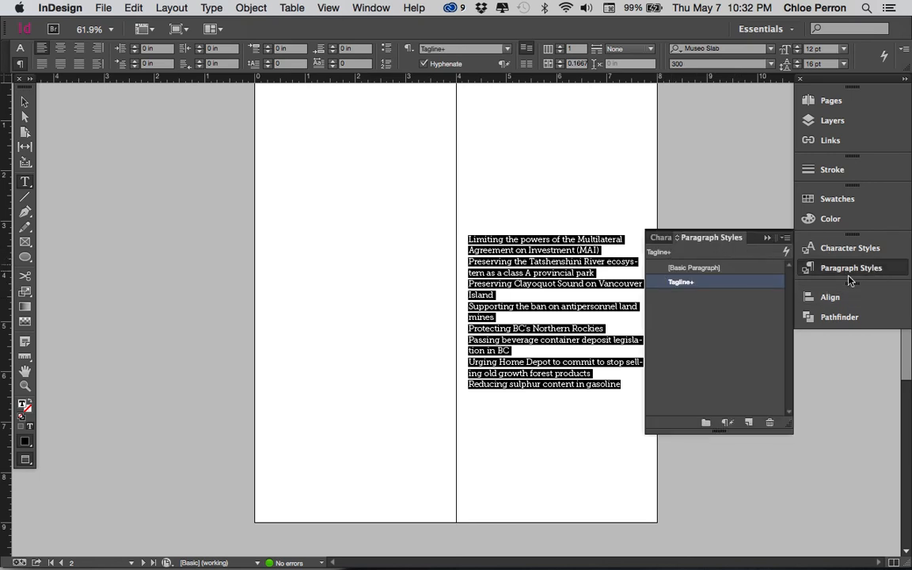
{"action": "left_click", "coordinate": [468, 238]}
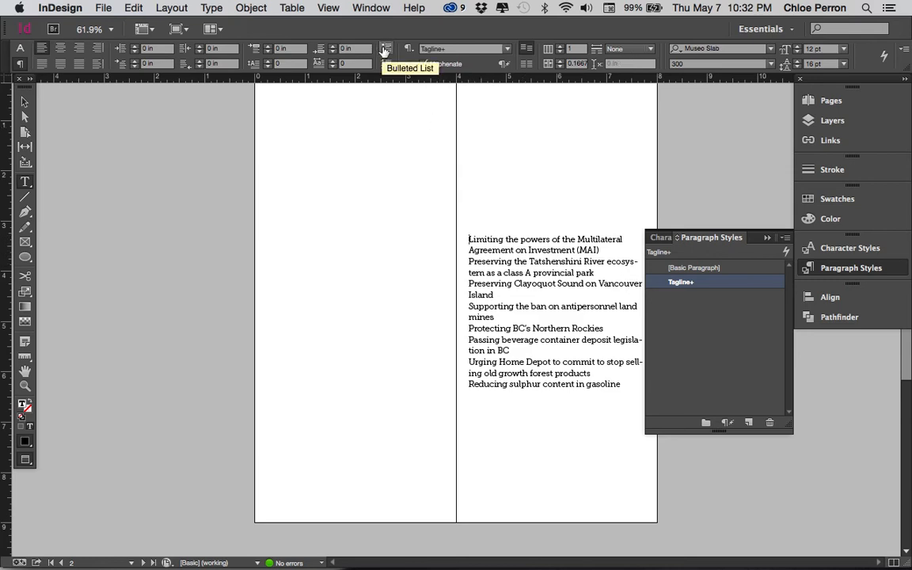
{"action": "left_click", "coordinate": [385, 50]}
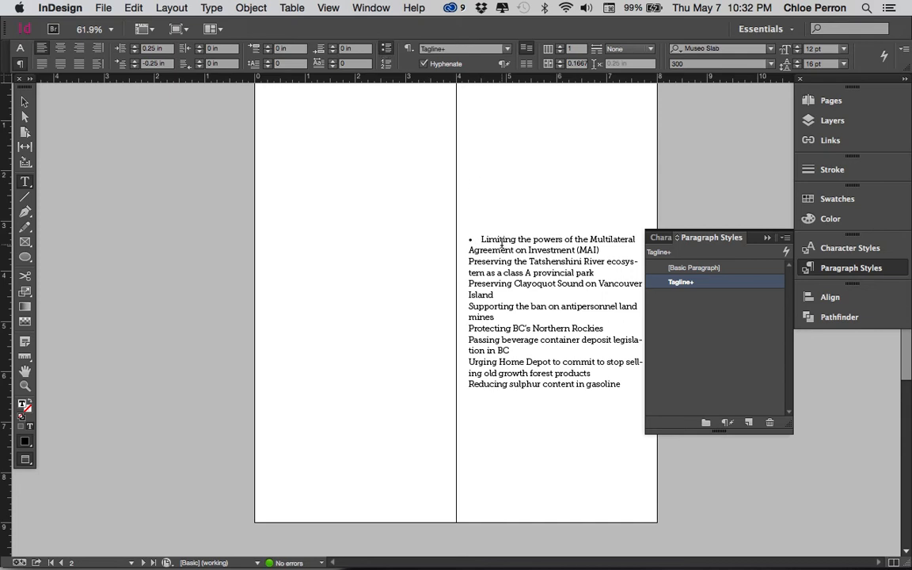
- Try bulleting the "Preserving the Tatshenshini River" line, and take its bullet off again
{"action": "left_click", "coordinate": [472, 262]}
{"action": "left_click", "coordinate": [387, 48]}
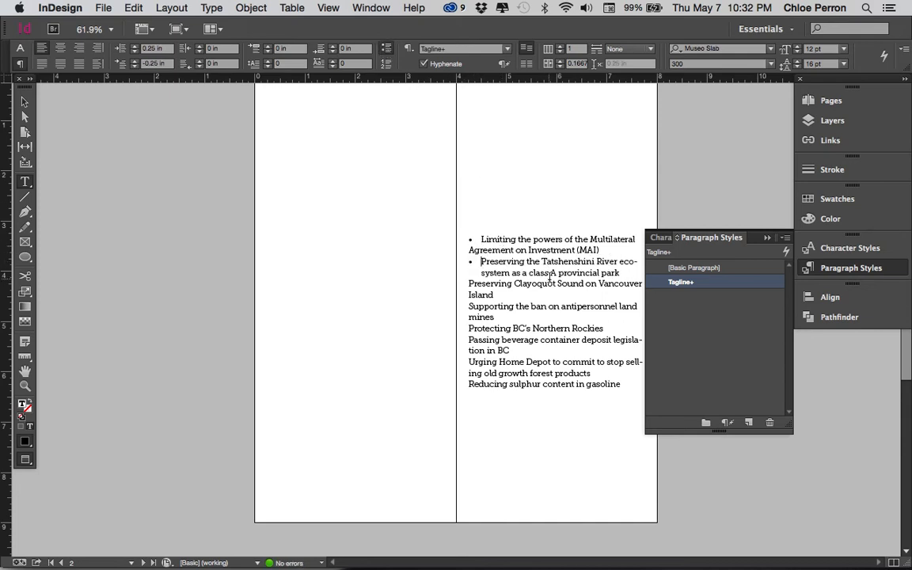
{"action": "key", "text": "BackSpace"}
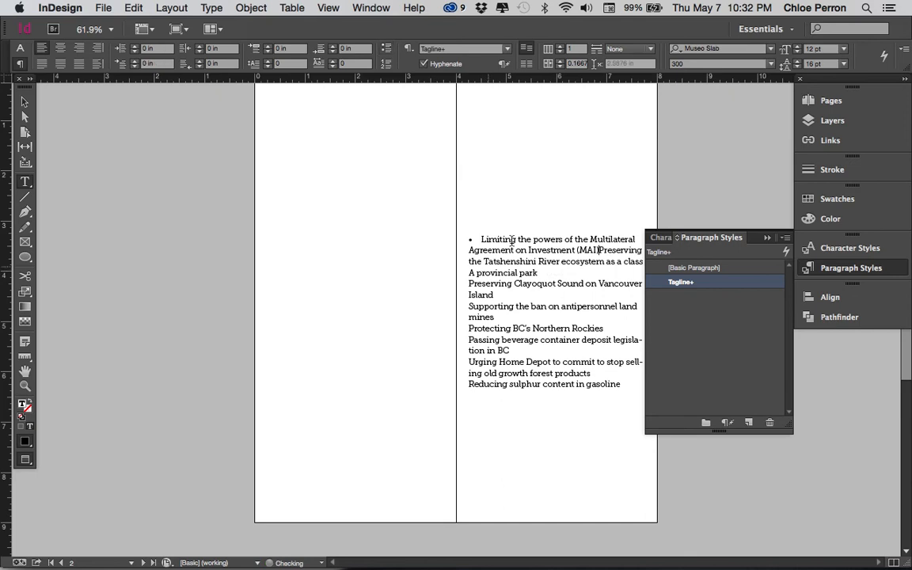
{"action": "key", "text": "shift+Return"}
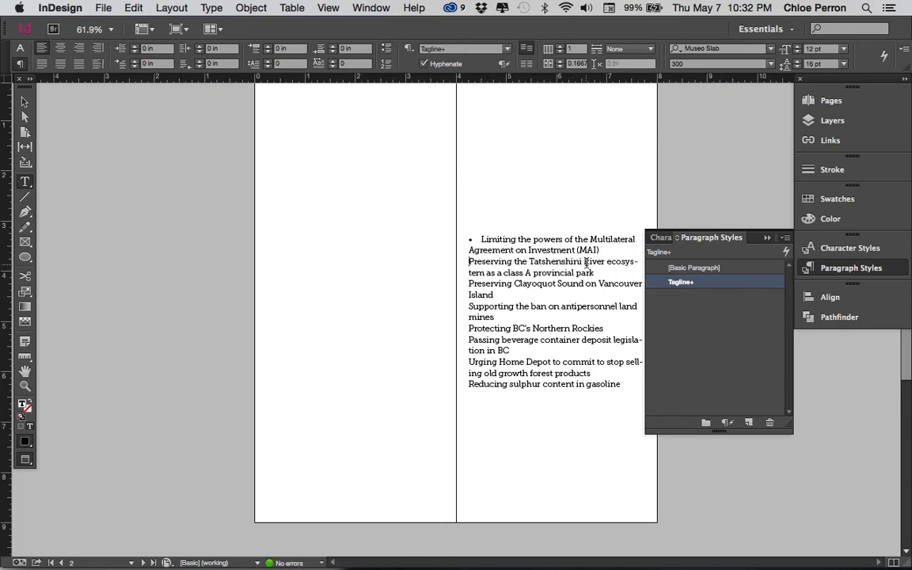
- Start a new paragraph style named "Bullet" from the "Limiting the powers" and "Agreement on Investment (MAI)" lines
{"action": "scroll", "coordinate": [540, 282], "scroll_direction": "down", "scroll_amount": 1}
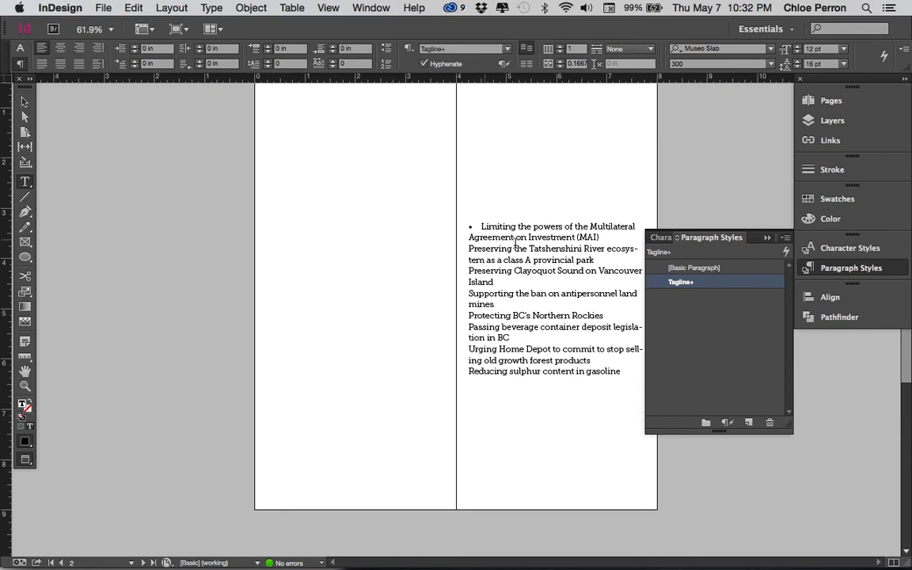
{"action": "left_click_drag", "start_coordinate": [599, 236], "coordinate": [458, 226]}
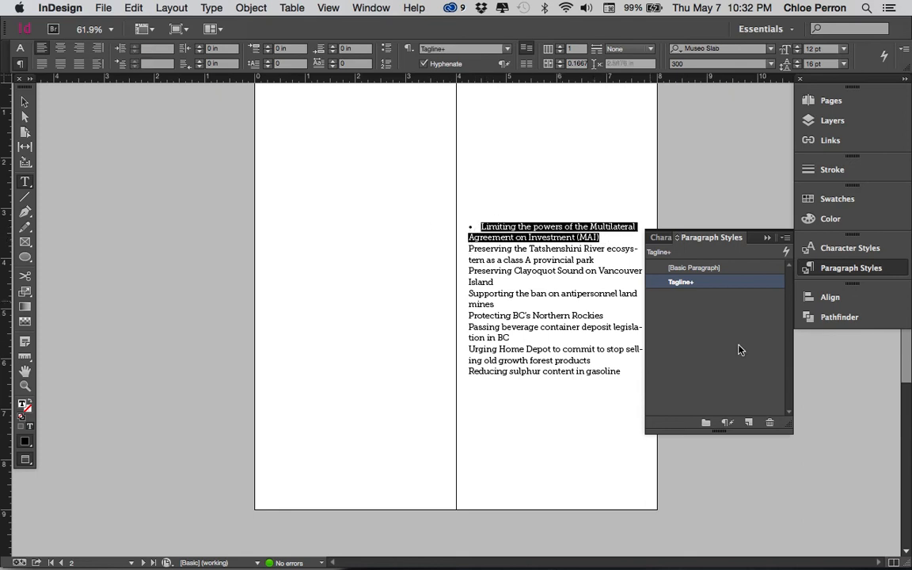
{"action": "left_click", "coordinate": [786, 237]}
{"action": "left_click", "coordinate": [759, 230]}
{"action": "type", "text": "Bullet"}
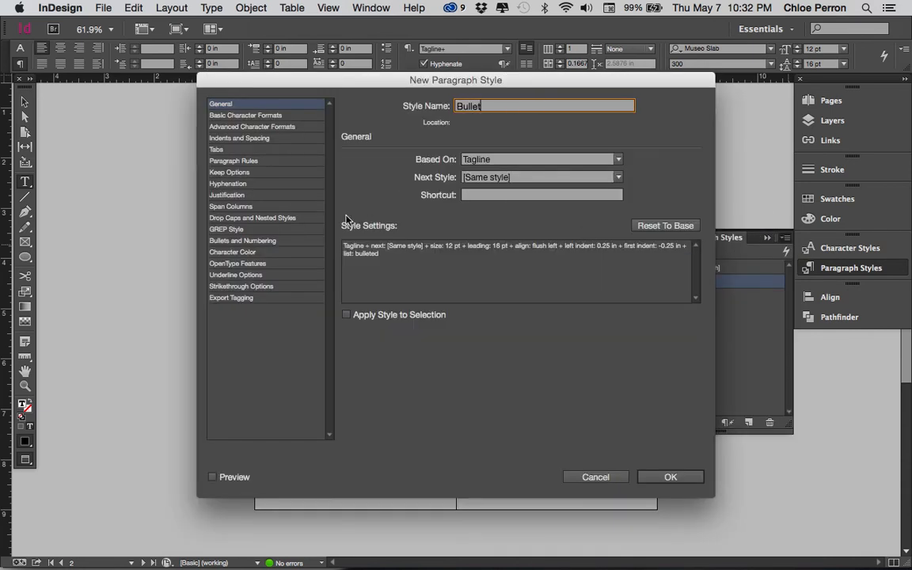
- Give the new style the round bullet character with preview turned on, and create the style
{"action": "left_click_drag", "start_coordinate": [273, 75], "coordinate": [309, 281]}
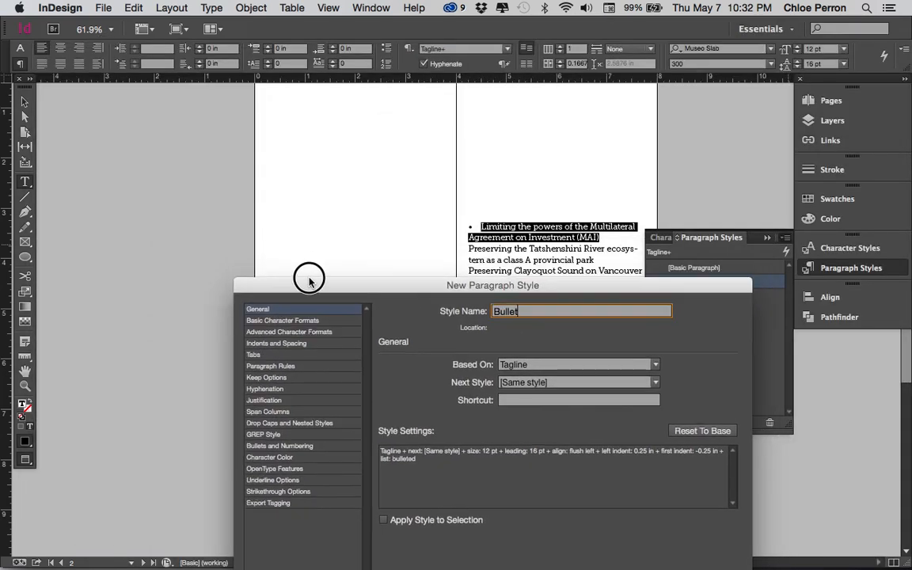
{"action": "left_click", "coordinate": [288, 447]}
{"action": "left_click", "coordinate": [430, 438]}
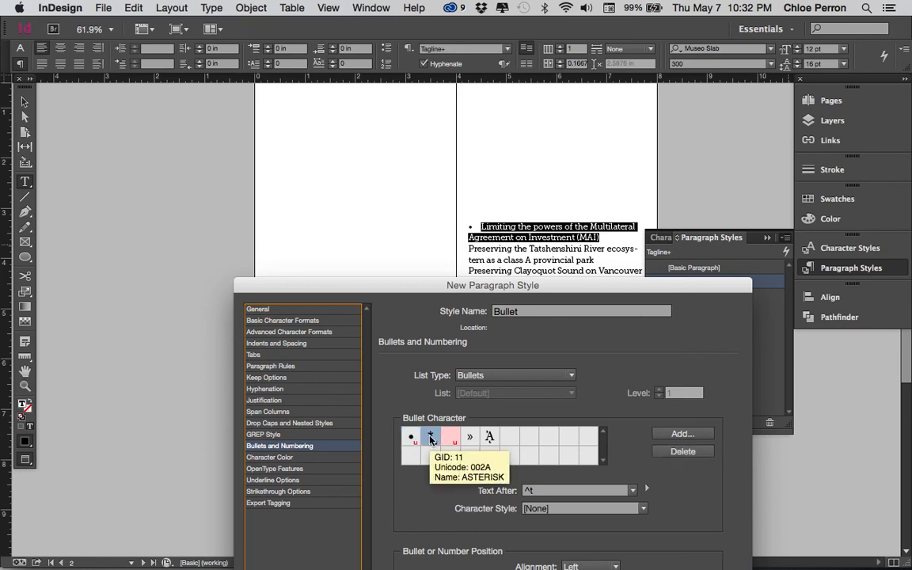
{"action": "left_click_drag", "start_coordinate": [428, 285], "coordinate": [420, 144]}
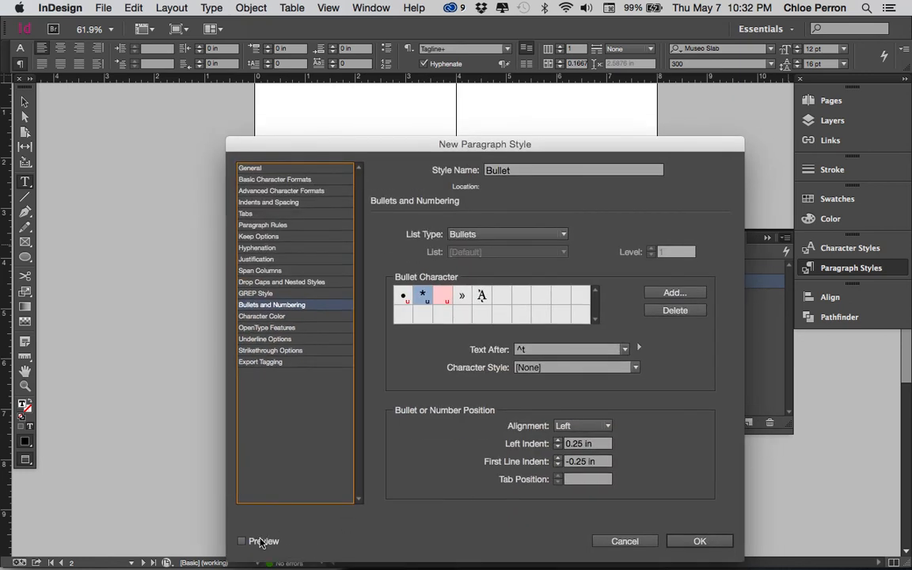
{"action": "left_click", "coordinate": [243, 541]}
{"action": "left_click_drag", "start_coordinate": [477, 159], "coordinate": [462, 318]}
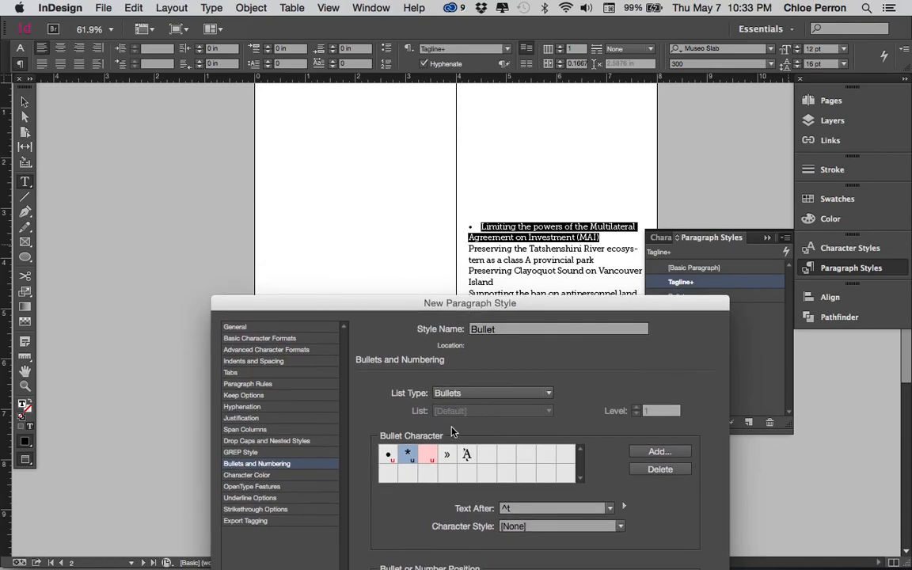
{"action": "left_click", "coordinate": [387, 456]}
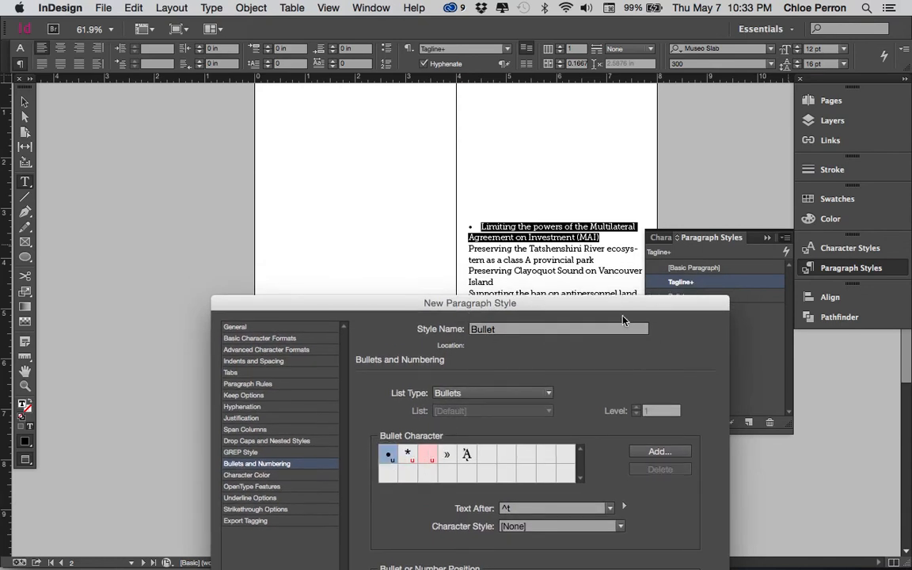
{"action": "left_click_drag", "start_coordinate": [501, 304], "coordinate": [349, 110]}
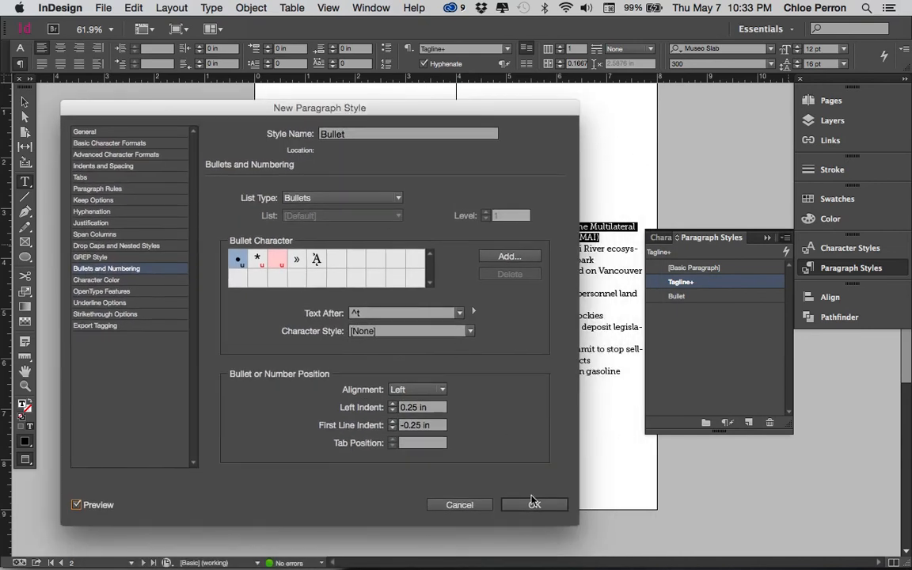
{"action": "left_click", "coordinate": [533, 504]}
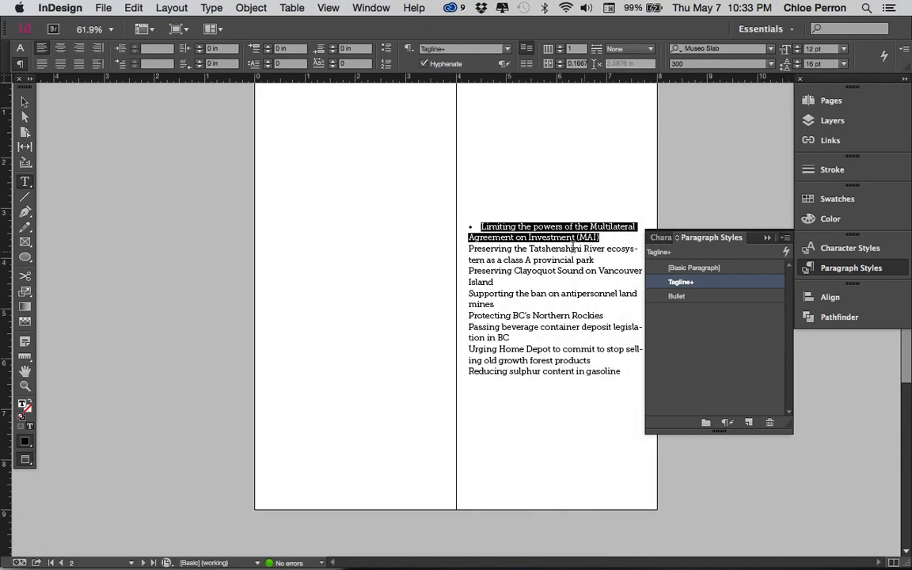
- Apply the "Bullet" paragraph style to the "Limiting the powers" and "Agreement on Investment (MAI)" lines
{"action": "left_click", "coordinate": [690, 300]}
{"action": "left_click", "coordinate": [501, 236]}
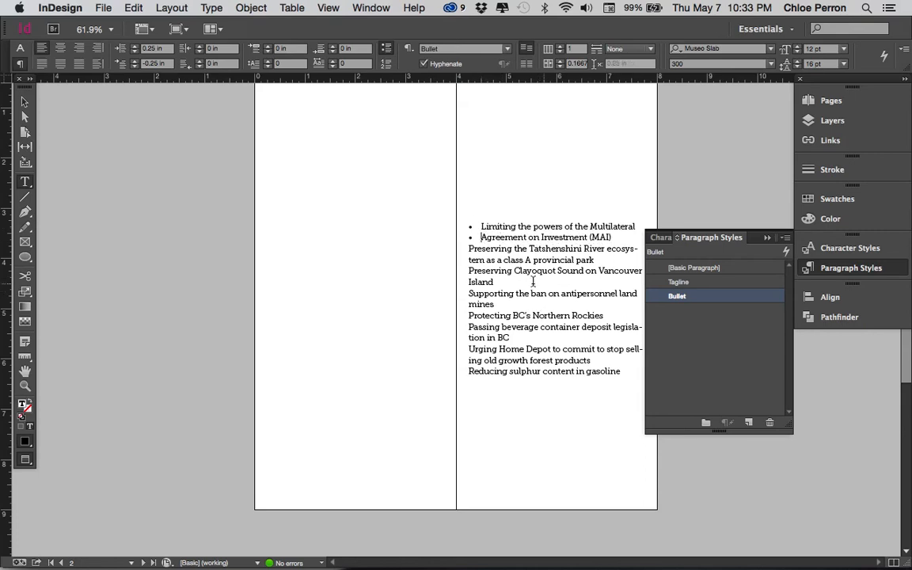
{"action": "left_click", "coordinate": [500, 227]}
{"action": "double_click", "coordinate": [547, 227]}
{"action": "triple_click", "coordinate": [551, 227]}
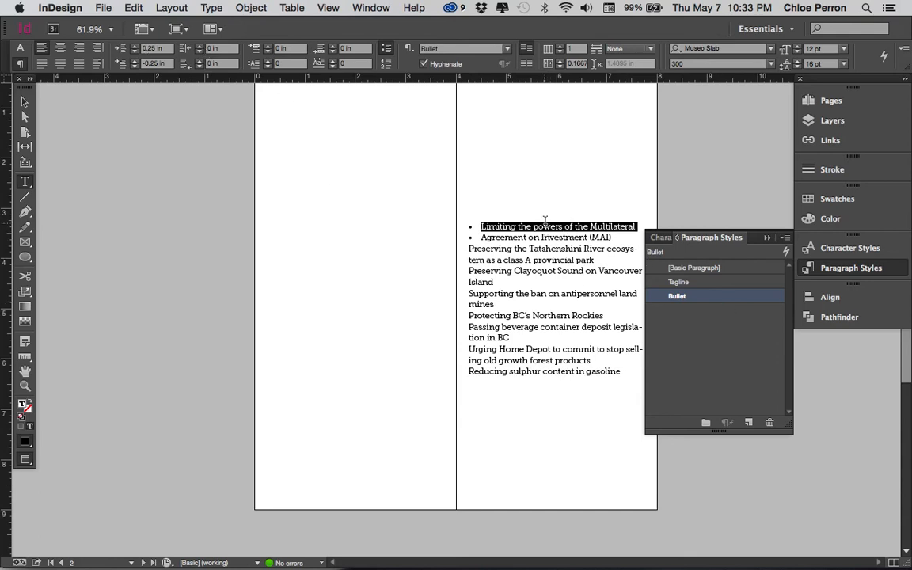
{"action": "left_click", "coordinate": [578, 227]}
{"action": "left_click", "coordinate": [577, 225]}
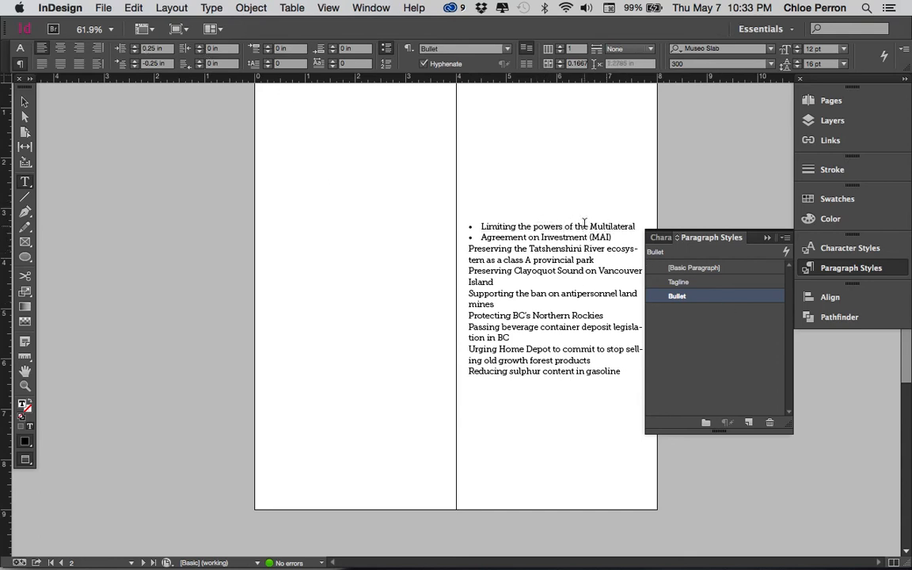
- Open the "Bullet" paragraph style for editing at its bullets and numbering settings, keeping the bulleted text in view
{"action": "double_click", "coordinate": [704, 298]}
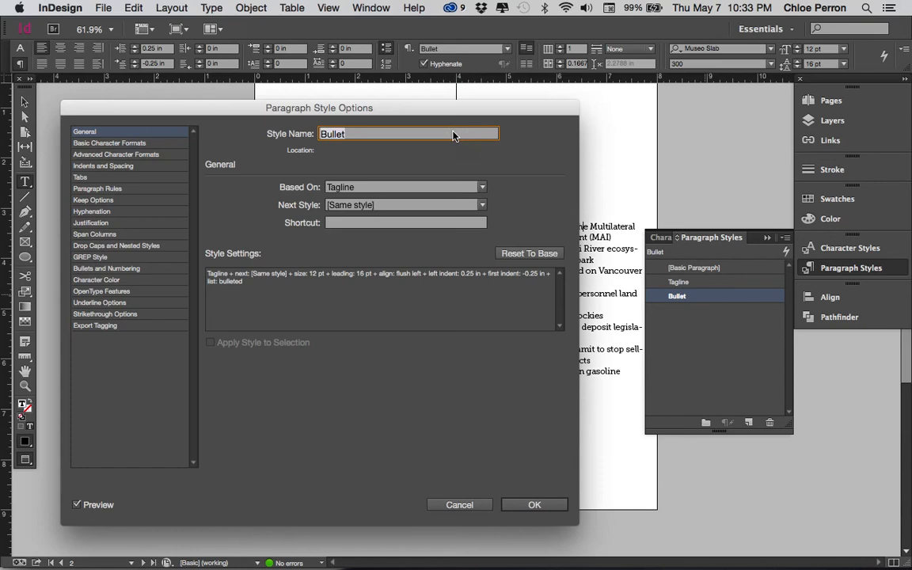
{"action": "left_click_drag", "start_coordinate": [371, 111], "coordinate": [279, 84]}
{"action": "left_click_drag", "start_coordinate": [115, 92], "coordinate": [279, 316]}
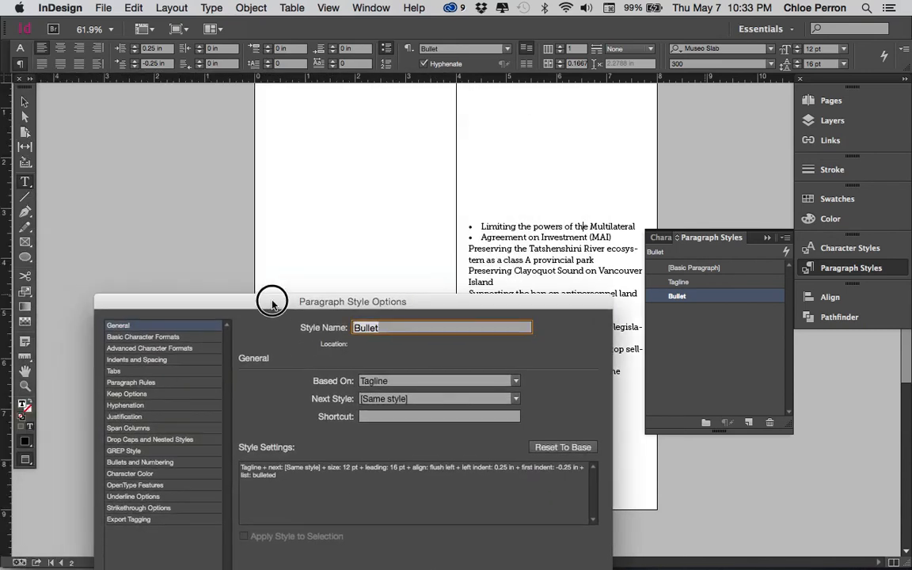
{"action": "left_click", "coordinate": [141, 461]}
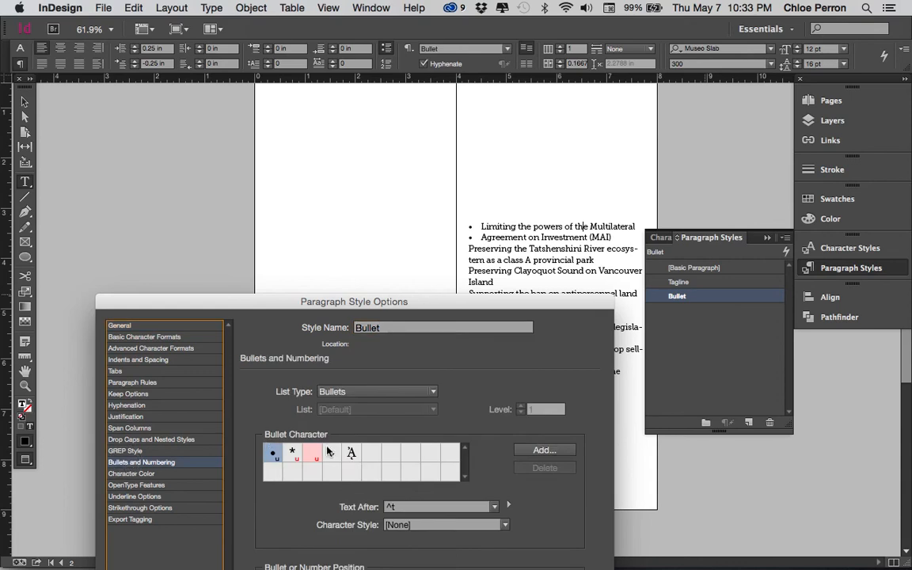
- Try each alternative bullet character, including the asterisk, » and accented A, and return to the round bullet
{"action": "left_click", "coordinate": [292, 453]}
{"action": "left_click", "coordinate": [312, 454]}
{"action": "left_click", "coordinate": [331, 454]}
{"action": "left_click", "coordinate": [352, 453]}
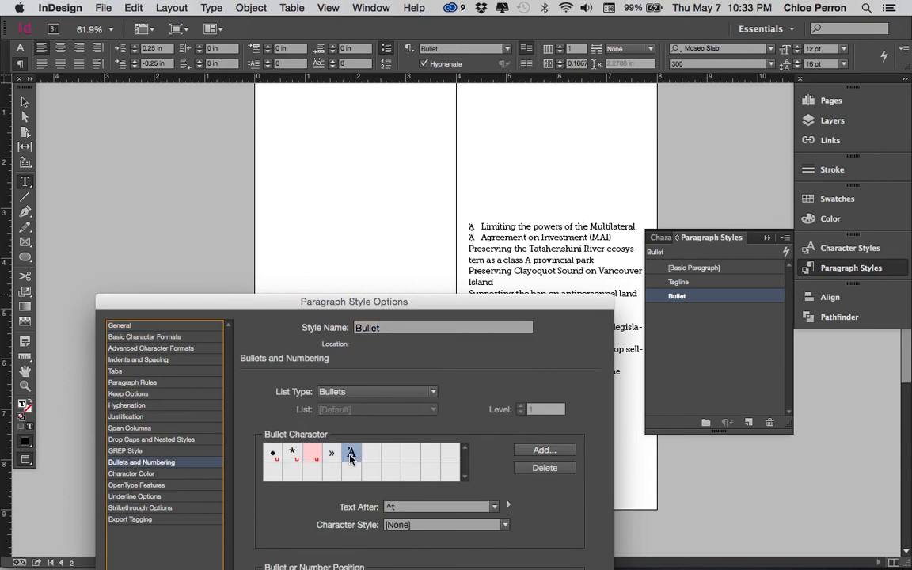
{"action": "left_click", "coordinate": [273, 455]}
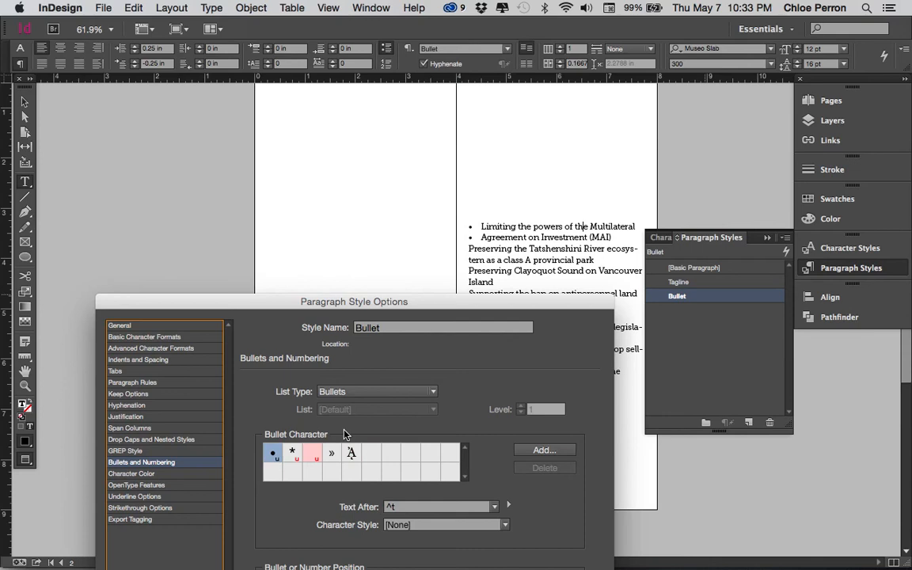
- Try a left indent of 0.4375 in for the bullets, and step it back down
{"action": "left_click_drag", "start_coordinate": [383, 314], "coordinate": [194, 78]}
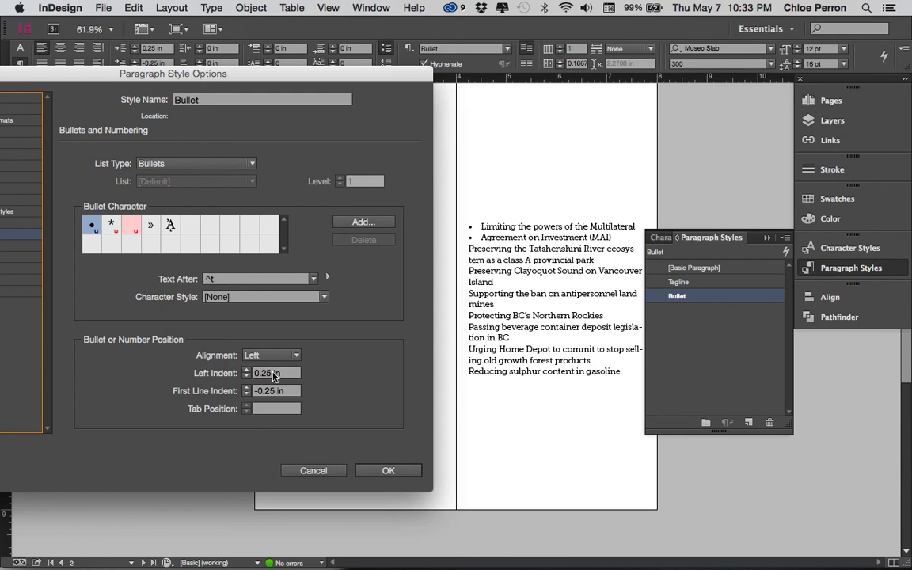
{"action": "left_click", "coordinate": [246, 371]}
{"action": "left_click", "coordinate": [246, 370]}
{"action": "left_click", "coordinate": [246, 371]}
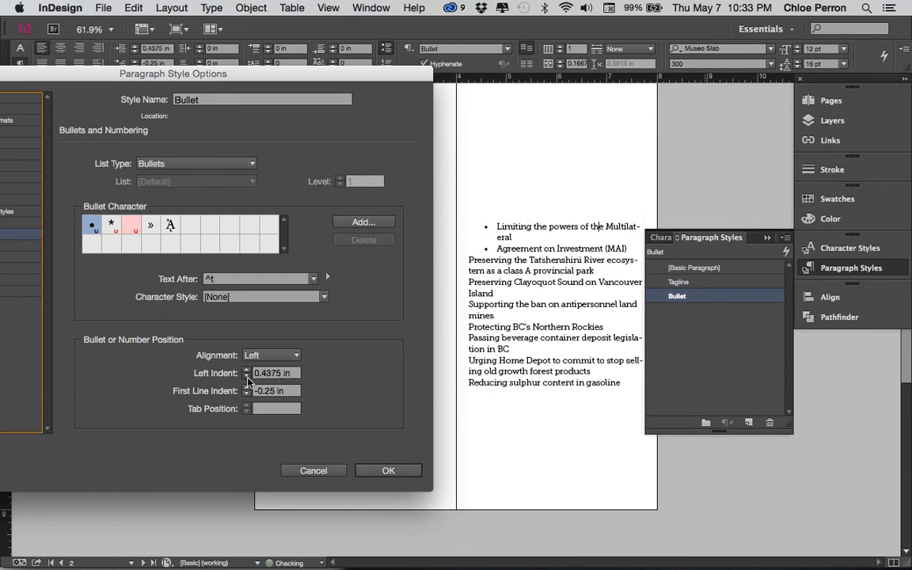
{"action": "left_click", "coordinate": [247, 378]}
{"action": "left_click", "coordinate": [247, 377]}
{"action": "left_click", "coordinate": [247, 377]}
{"action": "left_click", "coordinate": [247, 378]}
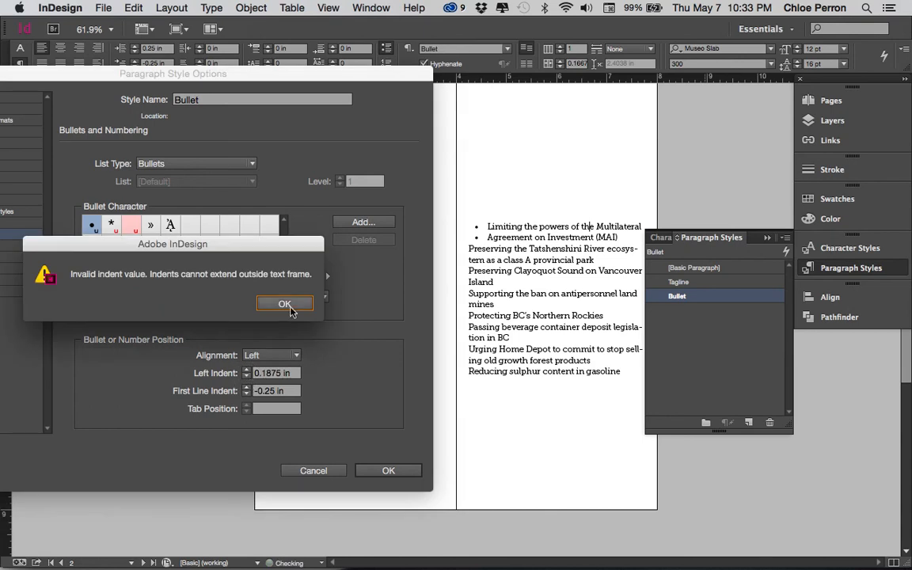
{"action": "left_click", "coordinate": [286, 305]}
- Try raising and lowering the first line indent of the bullets
{"action": "left_click", "coordinate": [247, 388]}
{"action": "left_click", "coordinate": [247, 388]}
{"action": "left_click", "coordinate": [246, 394]}
{"action": "left_click", "coordinate": [246, 395]}
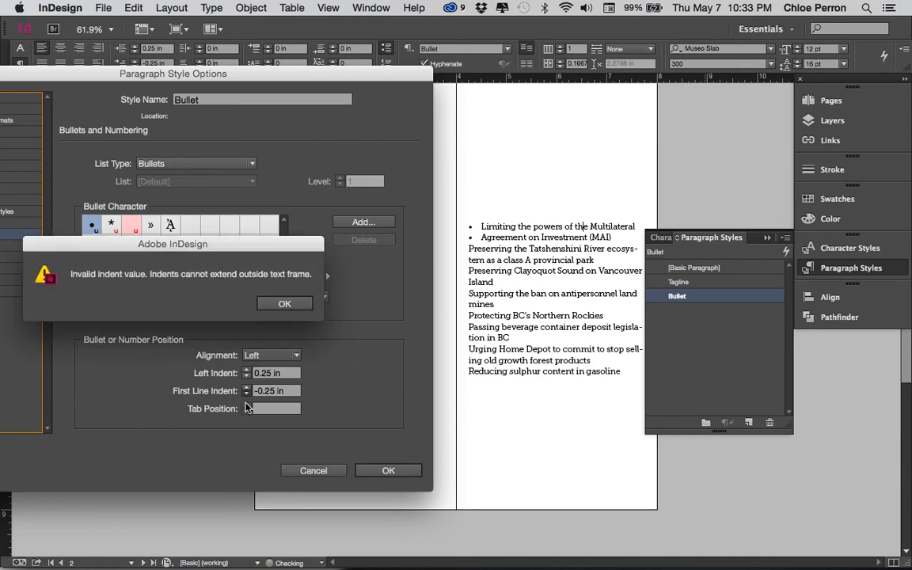
{"action": "left_click", "coordinate": [283, 304]}
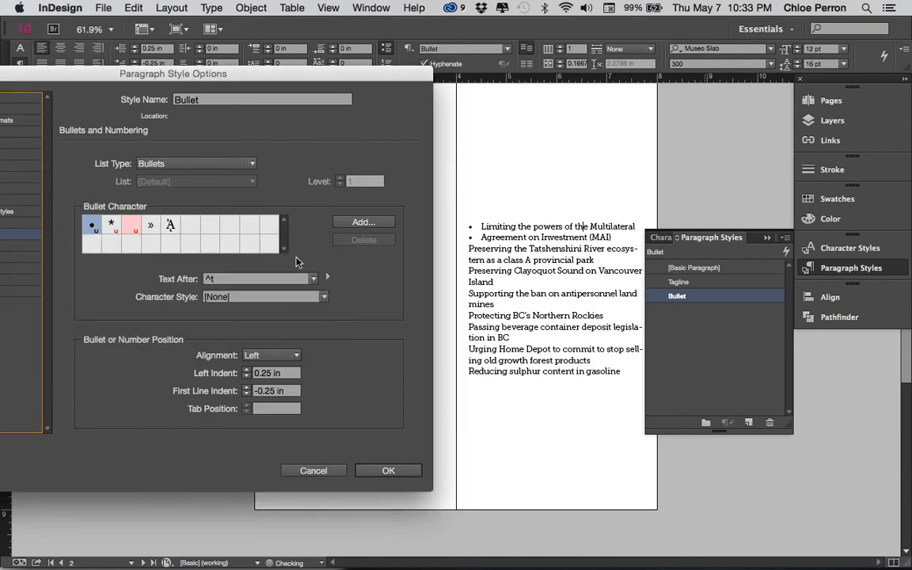
- Add the small middle dot from Museo Slab 300 as a bullet character and select it for the style
{"action": "left_click", "coordinate": [349, 224]}
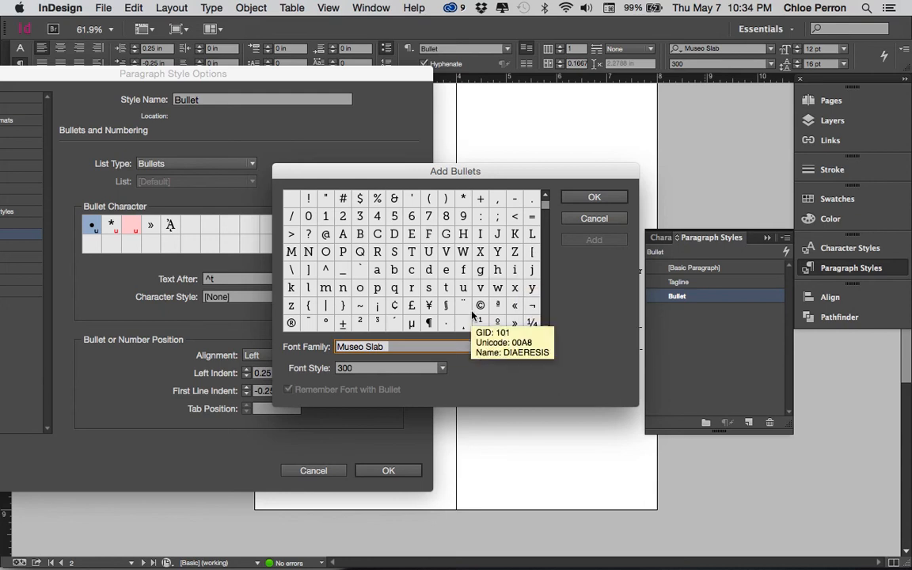
{"action": "left_click", "coordinate": [445, 324]}
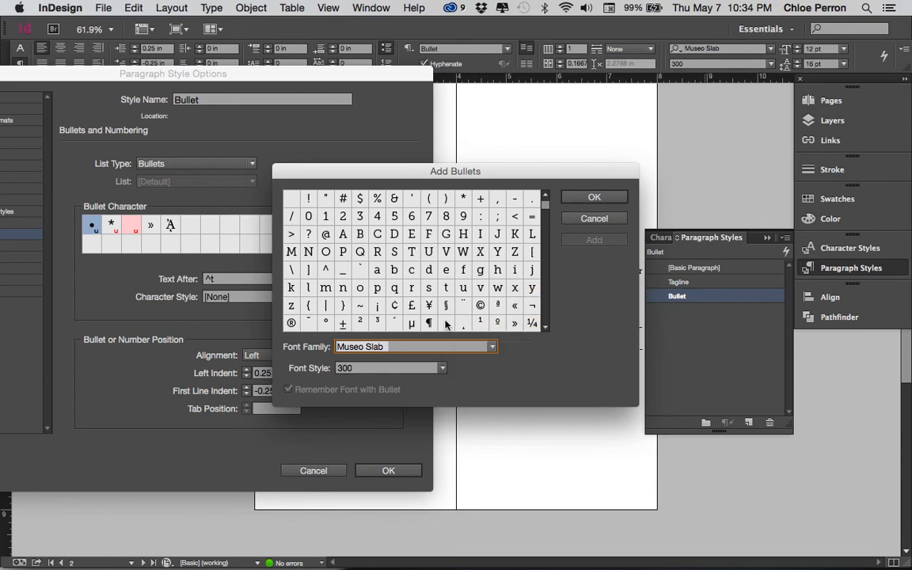
{"action": "left_click", "coordinate": [595, 239]}
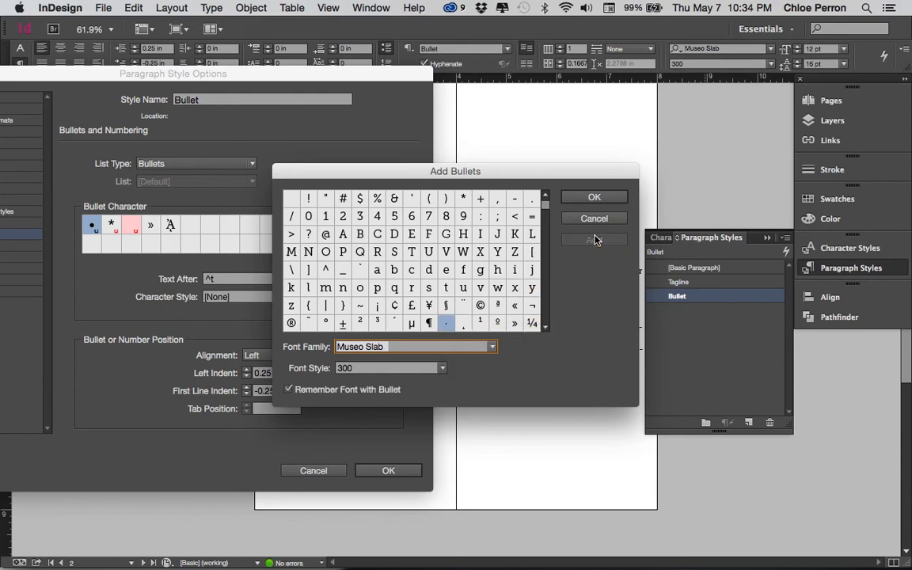
{"action": "left_click", "coordinate": [593, 197]}
{"action": "left_click", "coordinate": [190, 227]}
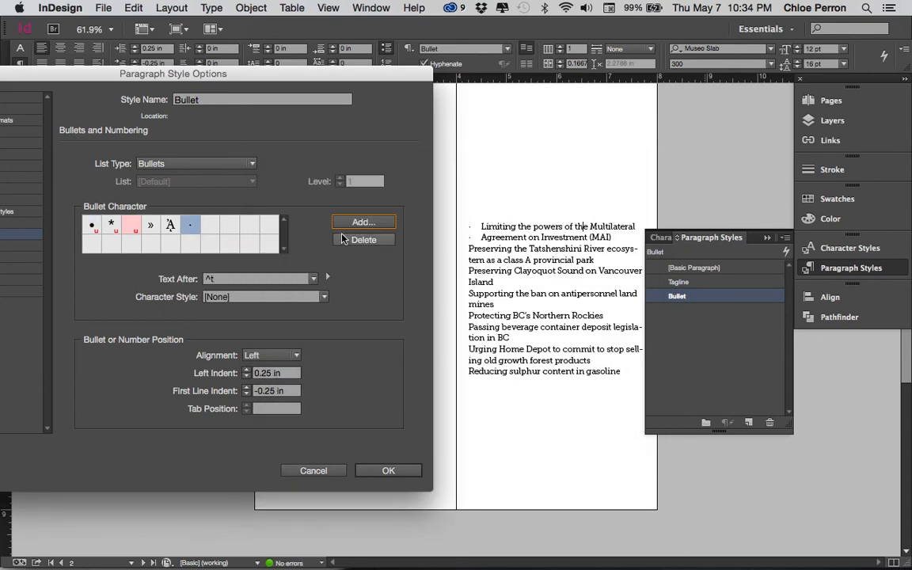
- Add the larger and the smaller round bullet glyphs from Museo Slab 300 to the available bullet characters
{"action": "left_click", "coordinate": [363, 222]}
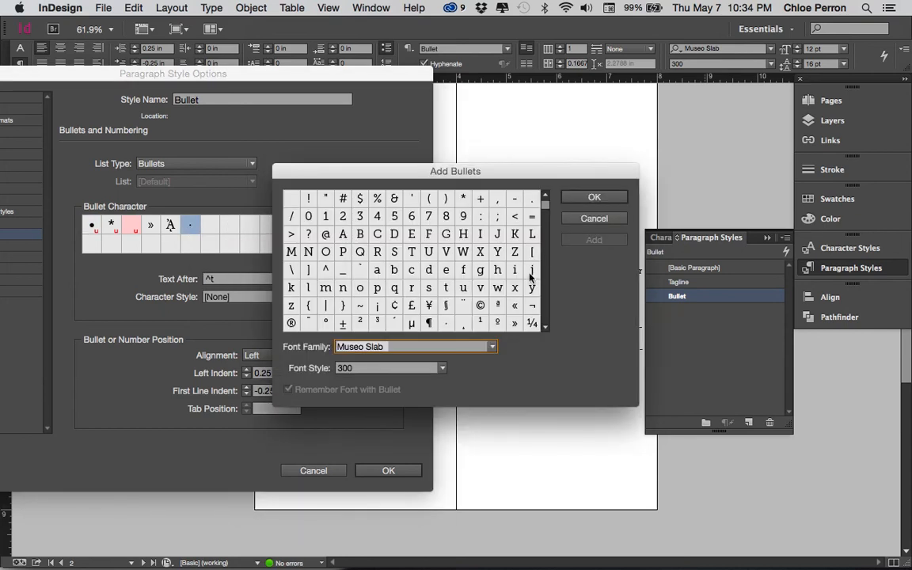
{"action": "left_click", "coordinate": [546, 327]}
{"action": "left_click", "coordinate": [546, 330]}
{"action": "left_click", "coordinate": [545, 330]}
{"action": "left_click", "coordinate": [546, 330]}
{"action": "left_click", "coordinate": [545, 330]}
{"action": "left_click", "coordinate": [545, 330]}
{"action": "left_click", "coordinate": [545, 330]}
{"action": "left_click", "coordinate": [545, 330]}
{"action": "left_click", "coordinate": [545, 330]}
{"action": "left_click", "coordinate": [546, 330]}
{"action": "left_click", "coordinate": [545, 330]}
{"action": "left_click", "coordinate": [545, 330]}
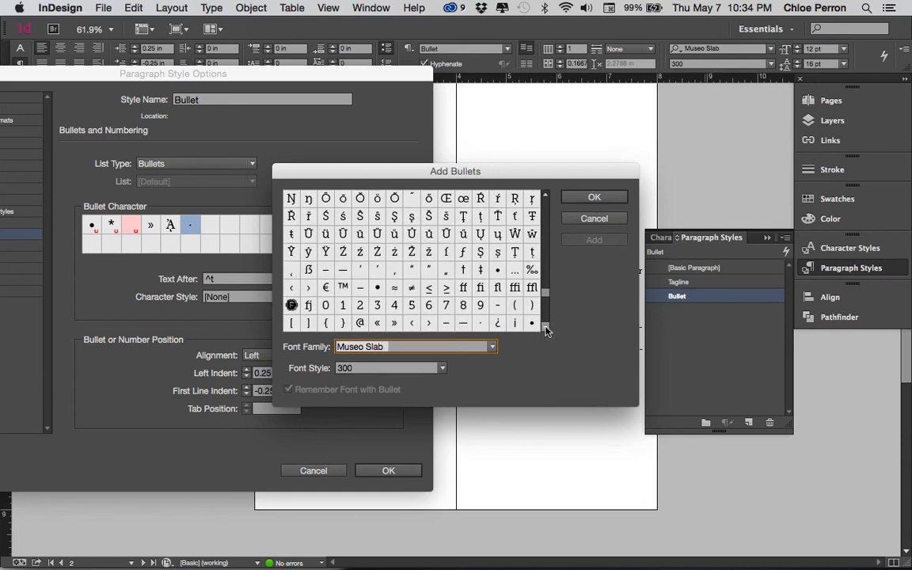
{"action": "left_click", "coordinate": [377, 288]}
{"action": "left_click", "coordinate": [594, 238]}
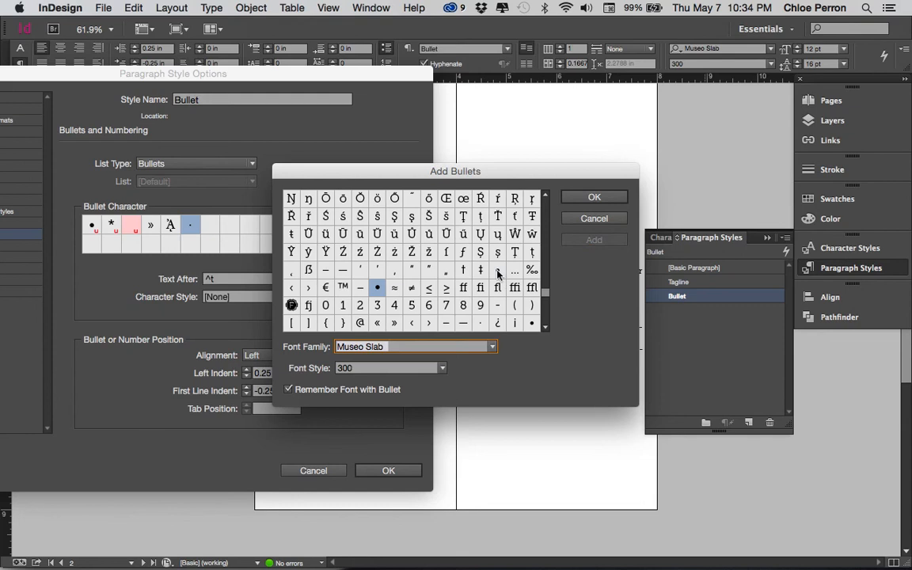
{"action": "left_click", "coordinate": [498, 272]}
{"action": "left_click", "coordinate": [594, 239]}
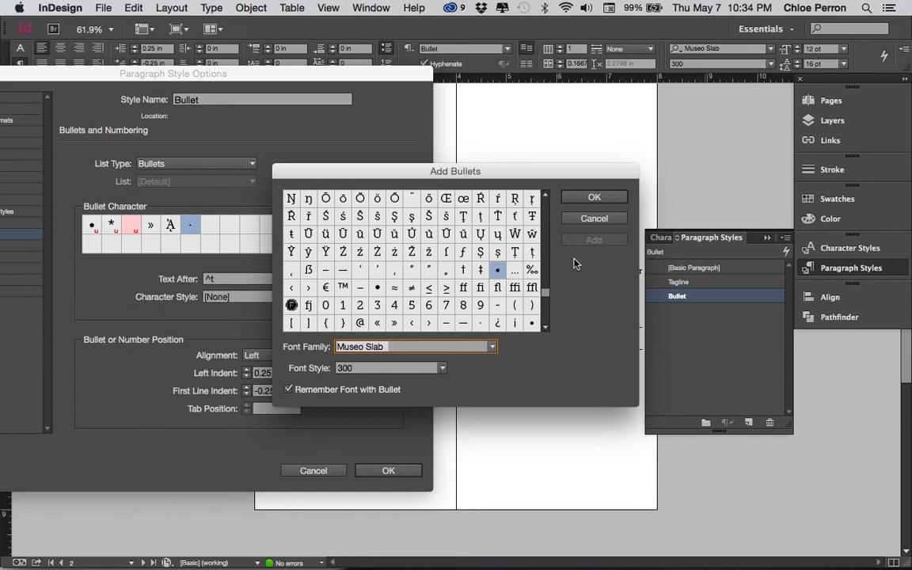
- Add the long dash and the shorter dash from Museo Slab 300 as bullet characters and finish adding bullets
{"action": "left_click", "coordinate": [545, 330]}
{"action": "left_click", "coordinate": [545, 330]}
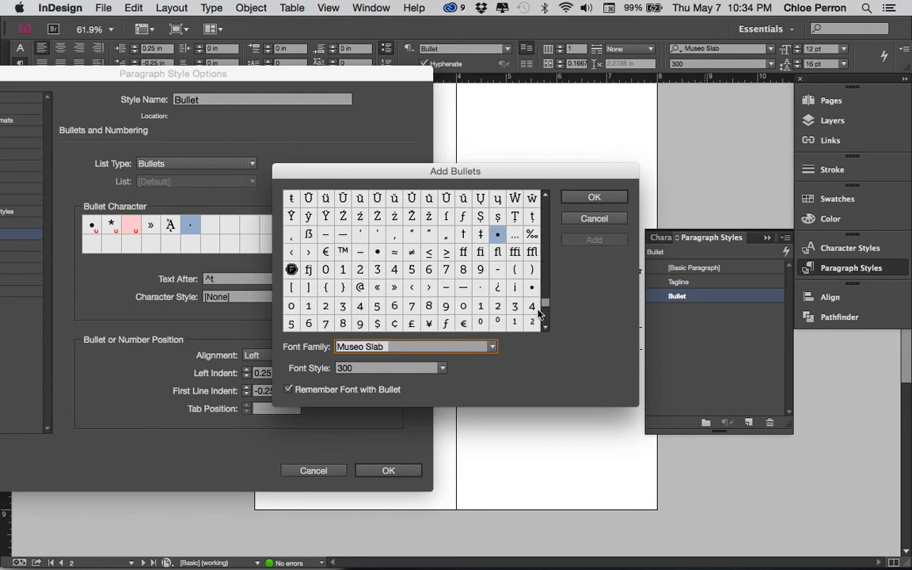
{"action": "left_click", "coordinate": [545, 330]}
{"action": "left_click", "coordinate": [463, 269]}
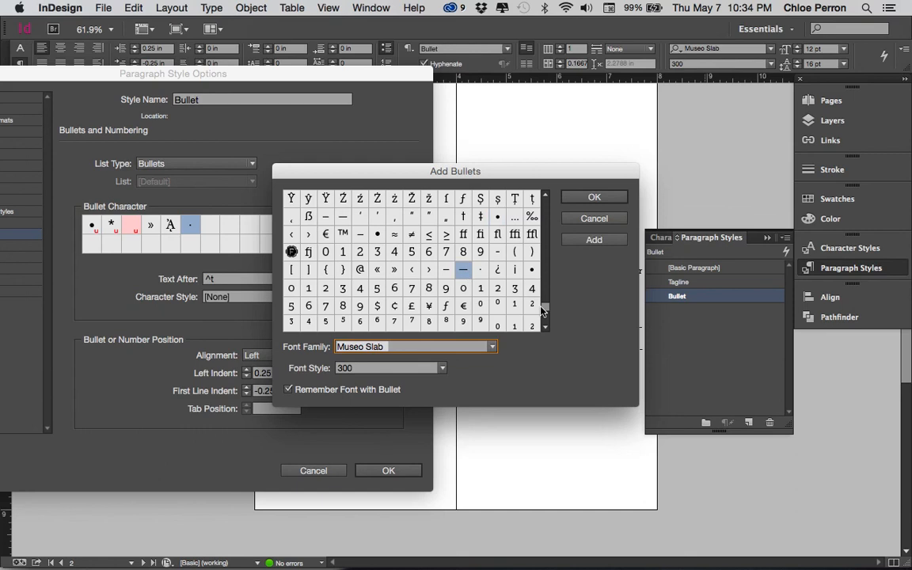
{"action": "left_click", "coordinate": [577, 246]}
{"action": "key", "text": "Left"}
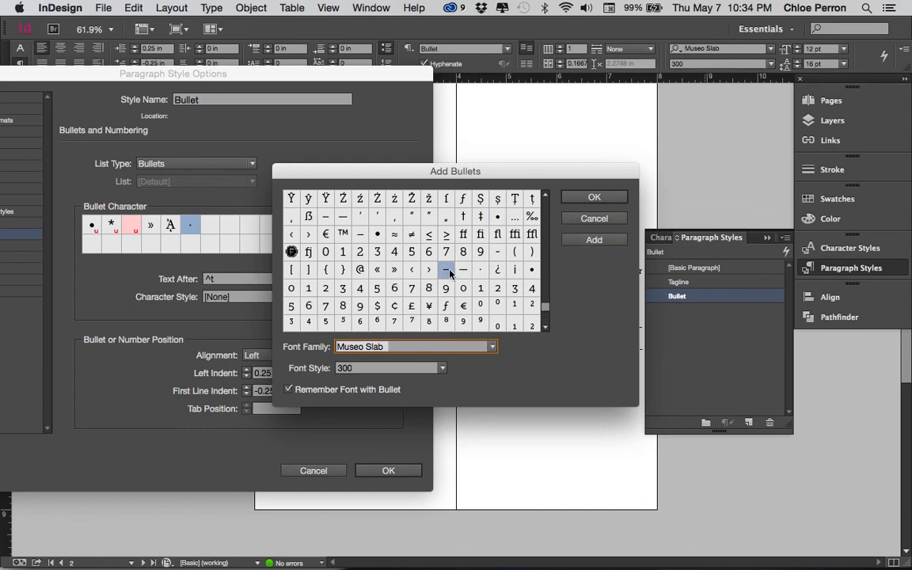
{"action": "left_click", "coordinate": [577, 240]}
{"action": "left_click", "coordinate": [594, 197]}
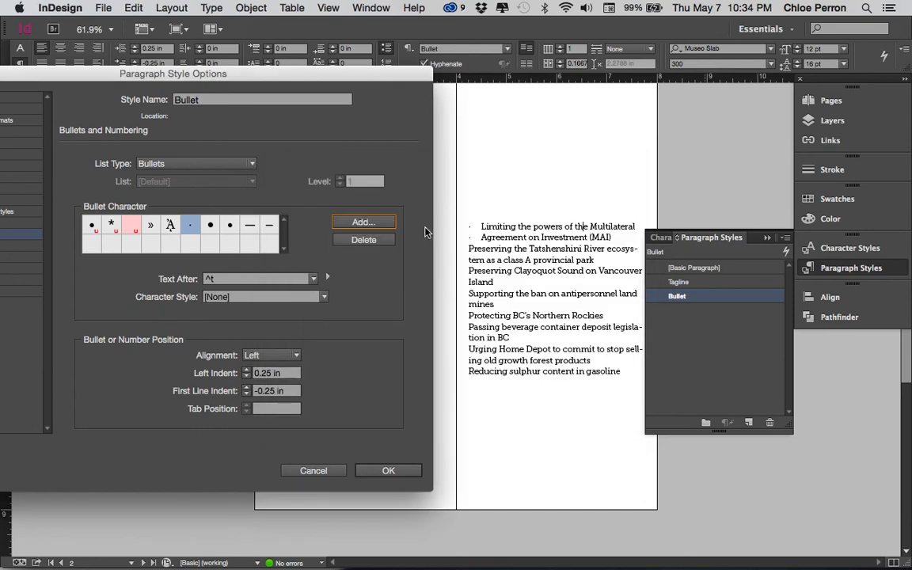
- Try the added round bullets and dashes, and save the style with the smaller round Museo Slab 300 bullet
{"action": "left_click", "coordinate": [209, 225]}
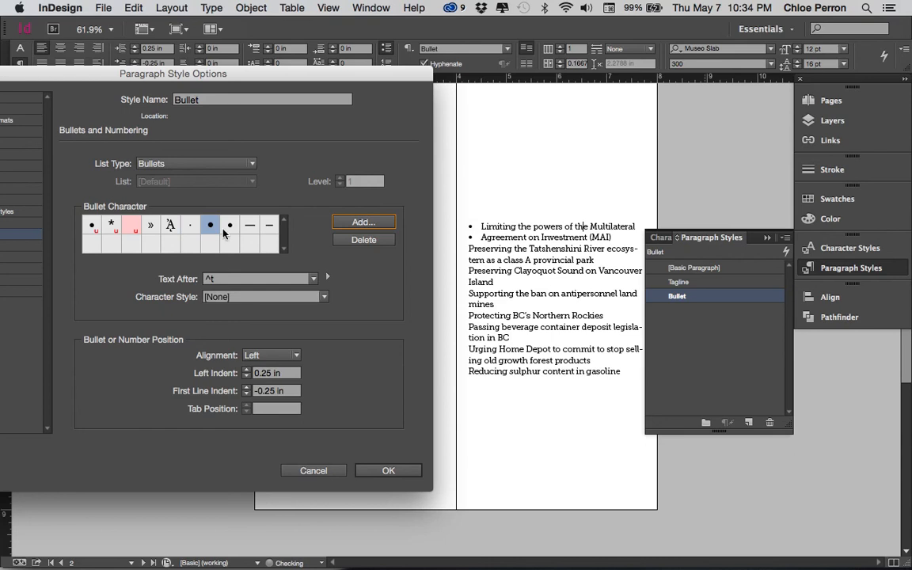
{"action": "left_click", "coordinate": [230, 225]}
{"action": "left_click", "coordinate": [249, 225]}
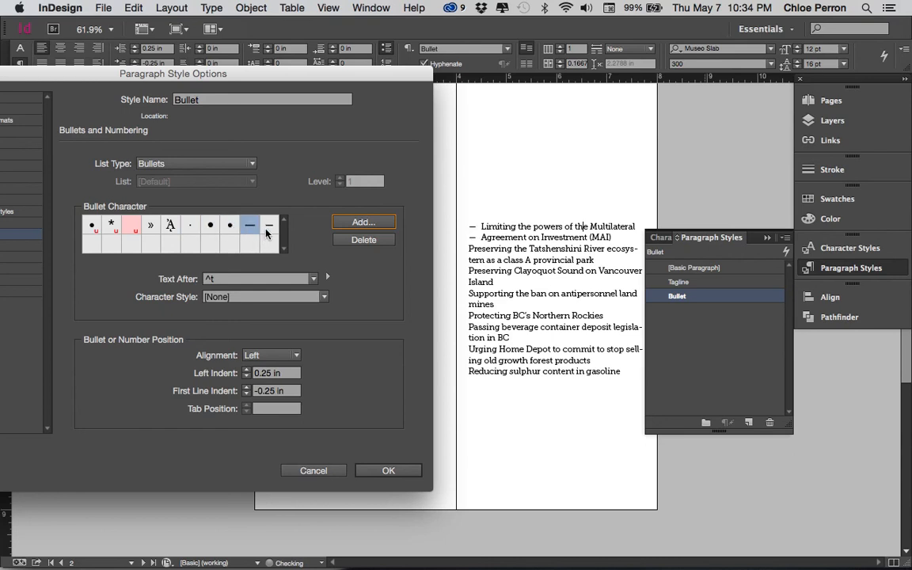
{"action": "left_click", "coordinate": [269, 226]}
{"action": "left_click", "coordinate": [251, 227]}
{"action": "left_click", "coordinate": [231, 227]}
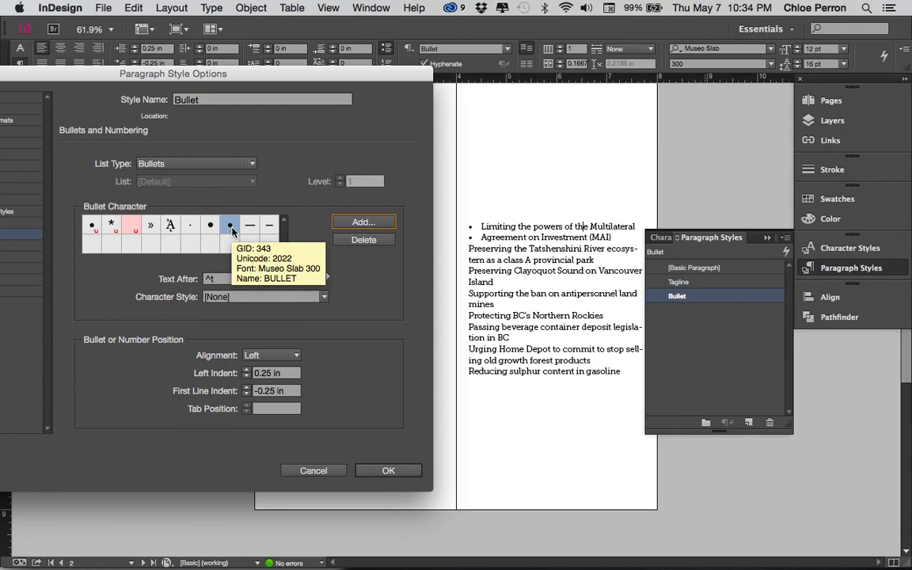
{"action": "left_click", "coordinate": [402, 471]}
- Apply the Bullet paragraph style to the whole list, from "Limiting the powers" to "Reducing sulphur content in gasoline"
{"action": "left_click_drag", "start_coordinate": [474, 230], "coordinate": [626, 392]}
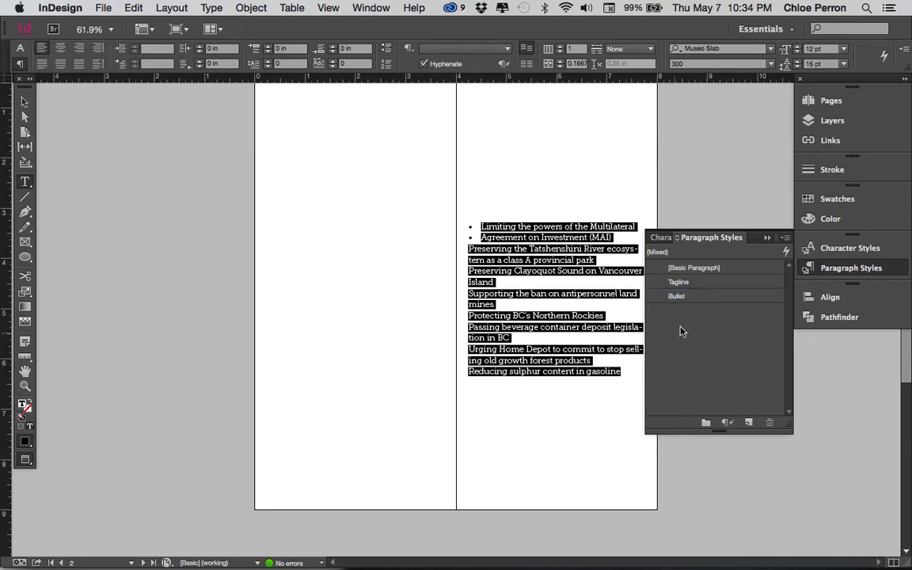
{"action": "left_click", "coordinate": [694, 298]}
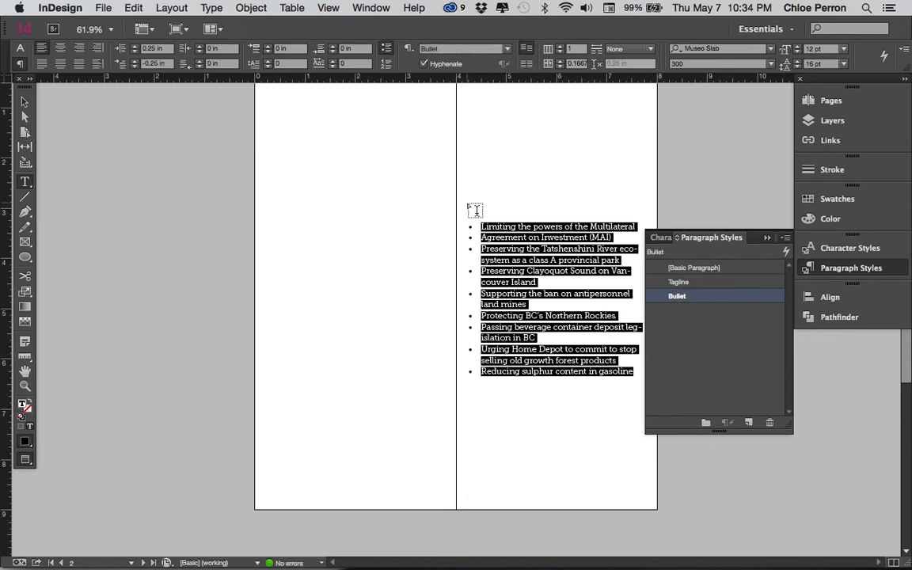
{"action": "left_click", "coordinate": [474, 209]}
{"action": "scroll", "coordinate": [506, 270], "scroll_direction": "down", "scroll_amount": 1}
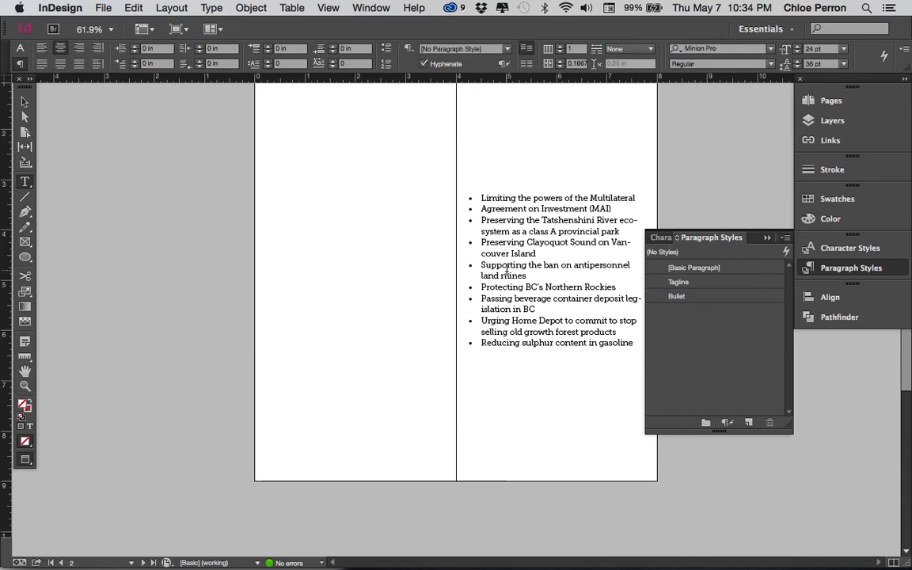
- Try inserting paragraph breaks before "ecosystem" in the Tatshenshini River item, and remove them again
{"action": "left_click", "coordinate": [619, 219]}
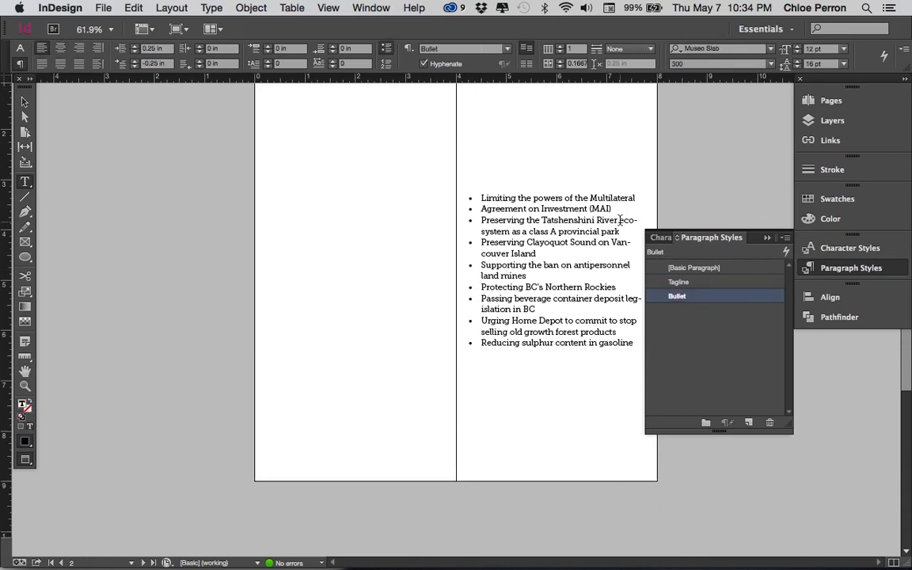
{"action": "key", "text": "Return"}
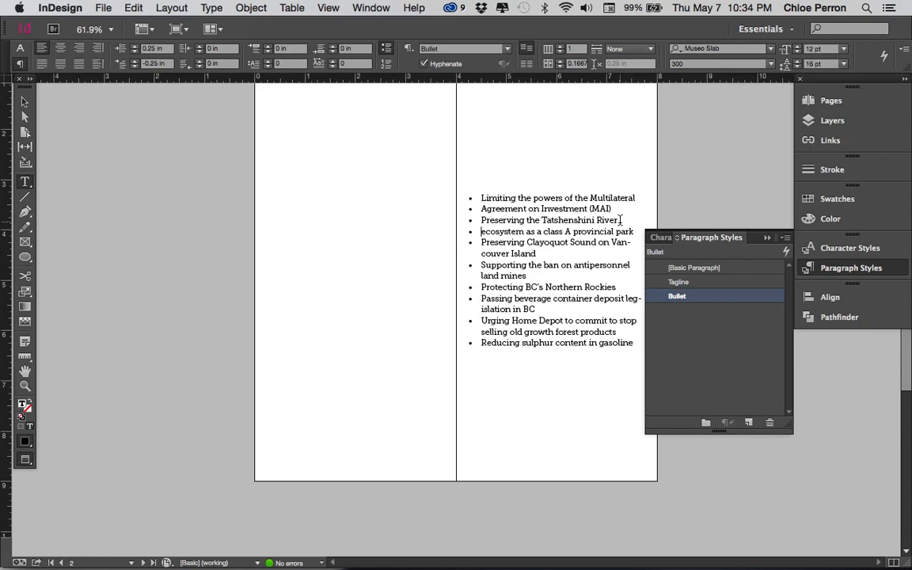
{"action": "key", "text": "BackSpace"}
{"action": "key", "text": "Return"}
{"action": "key", "text": "Return"}
{"action": "key", "text": "Return"}
{"action": "key", "text": "Return"}
{"action": "key", "text": "Return"}
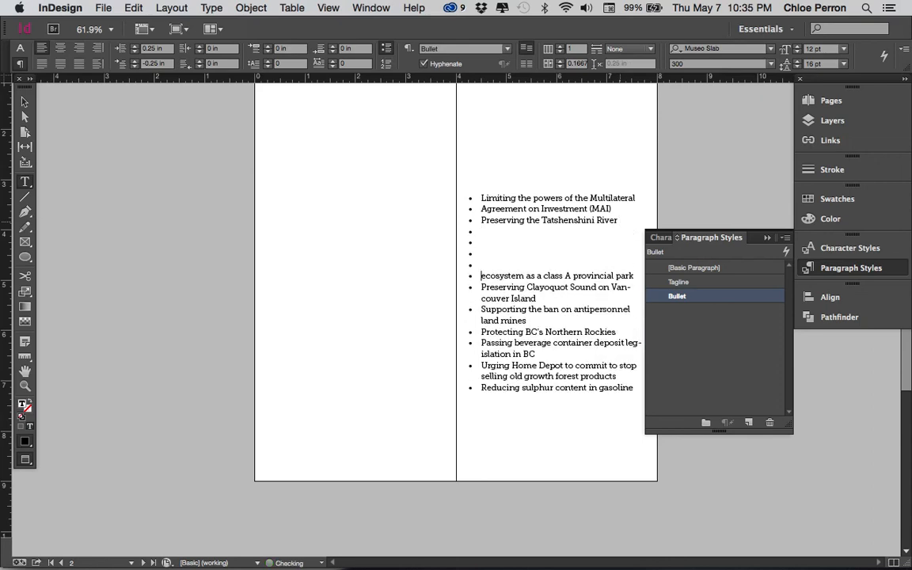
{"action": "key", "text": "BackSpace"}
{"action": "key", "text": "BackSpace"}
{"action": "key", "text": "BackSpace"}
{"action": "key", "text": "BackSpace"}
{"action": "key", "text": "BackSpace"}
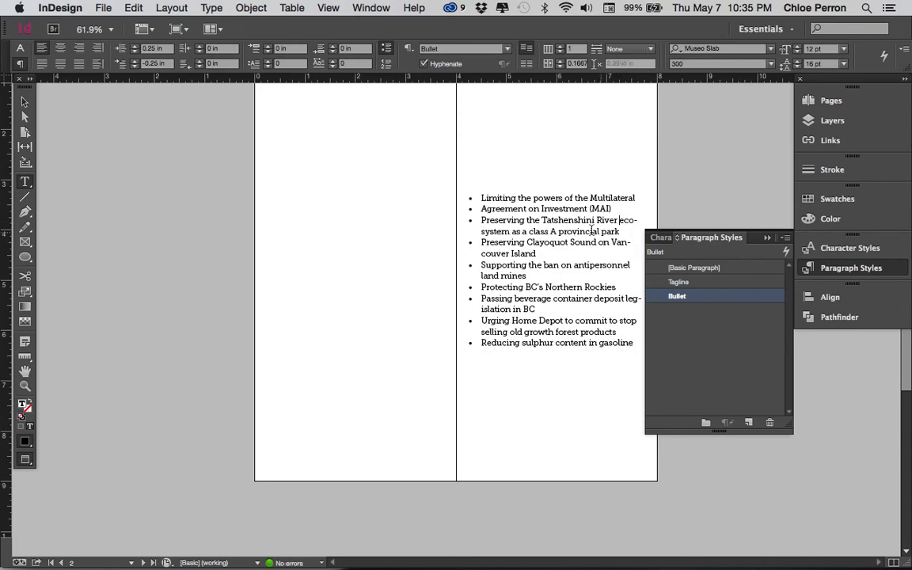
- Turn off hyphenation in the Bullet paragraph style
{"action": "scroll", "coordinate": [592, 230], "scroll_direction": "down", "scroll_amount": 1}
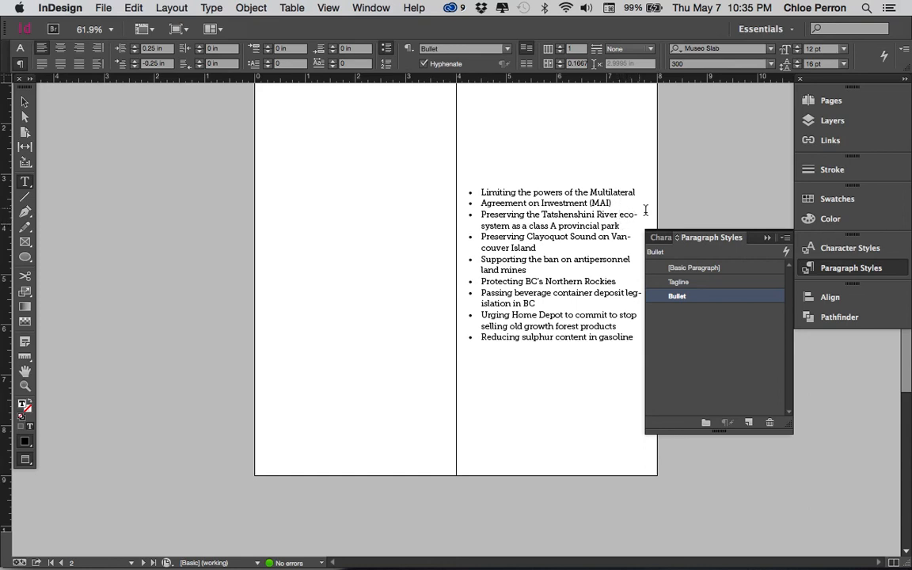
{"action": "double_click", "coordinate": [702, 296]}
{"action": "left_click_drag", "start_coordinate": [59, 77], "coordinate": [289, 87]}
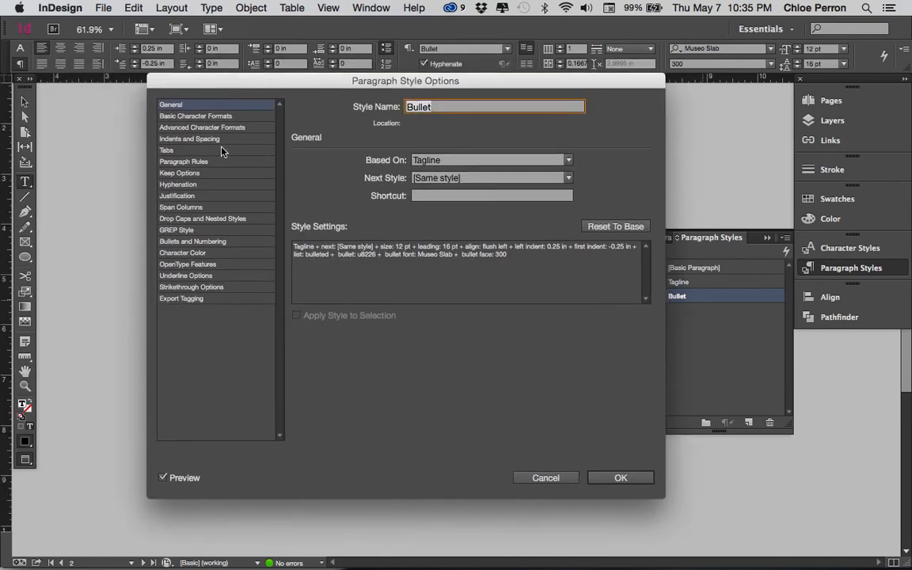
{"action": "left_click", "coordinate": [178, 183]}
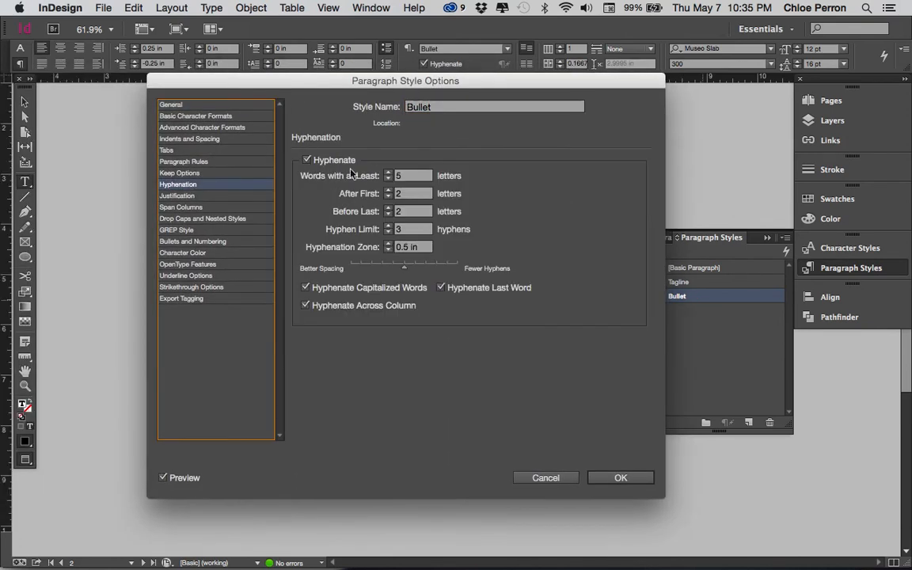
{"action": "left_click", "coordinate": [307, 160]}
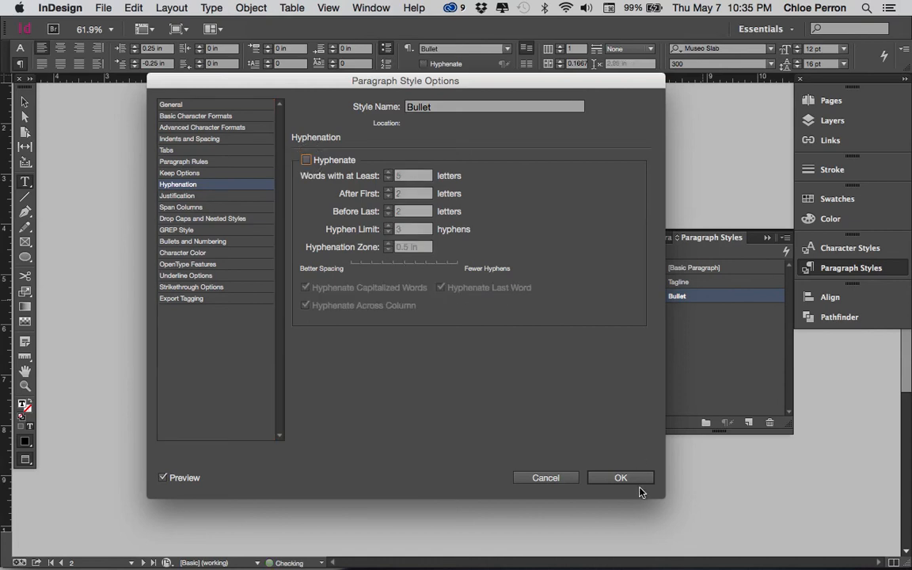
{"action": "left_click", "coordinate": [633, 480]}
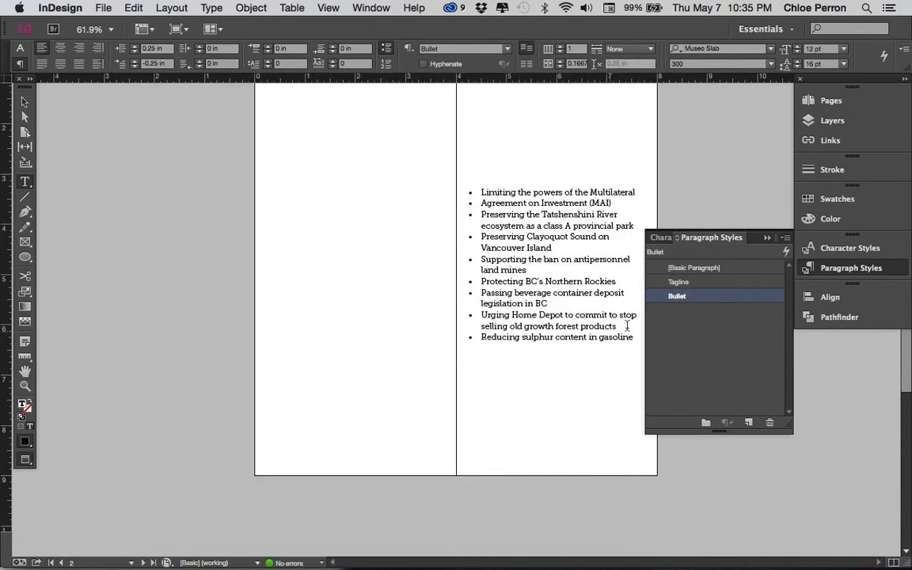
{"action": "scroll", "coordinate": [555, 313], "scroll_direction": "down", "scroll_amount": 1}
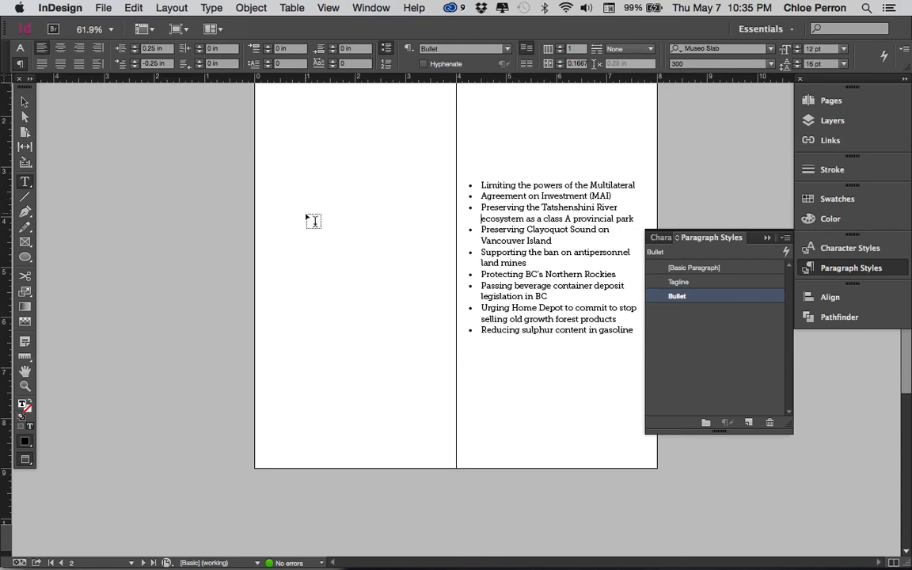